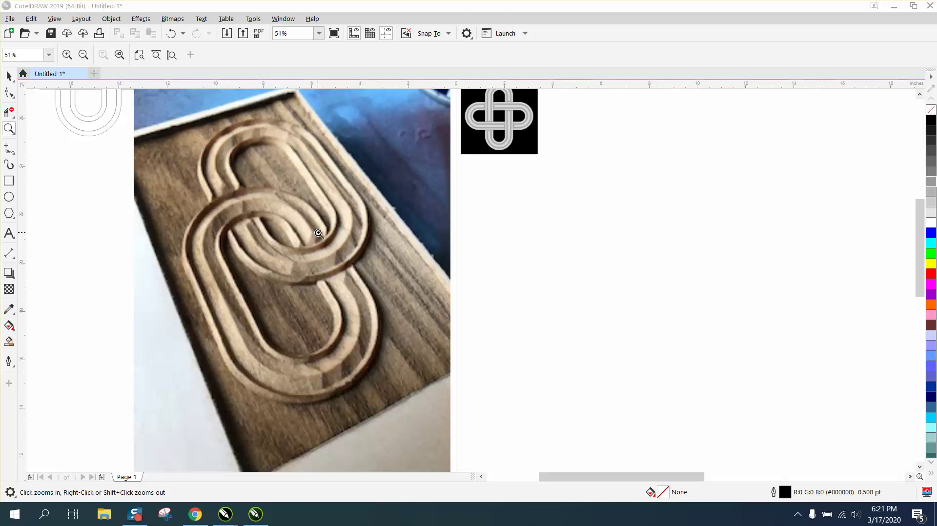
Zoom into an empty area and draw a wide rectangle, about 3.758 × 1.486 inches
scroll(376, 204, down, 3)
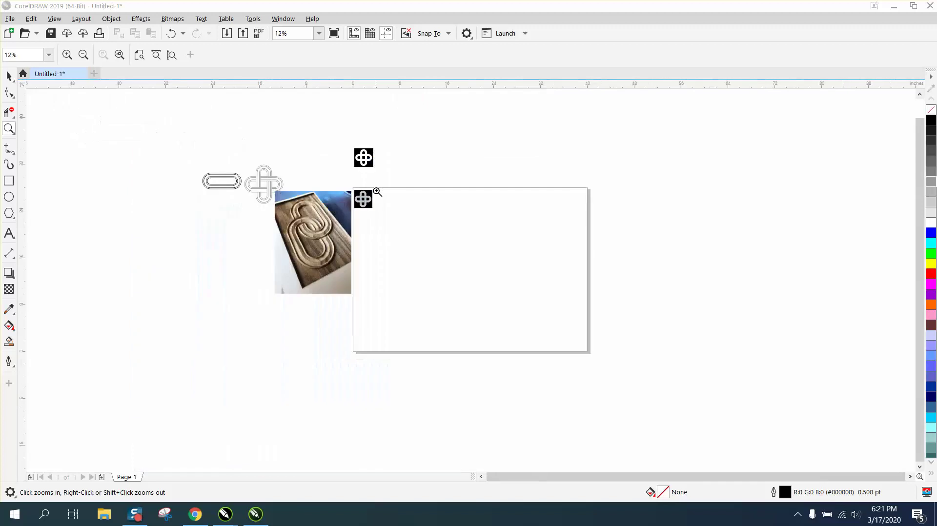
scroll(400, 220, up, 4)
scroll(400, 220, down, 2)
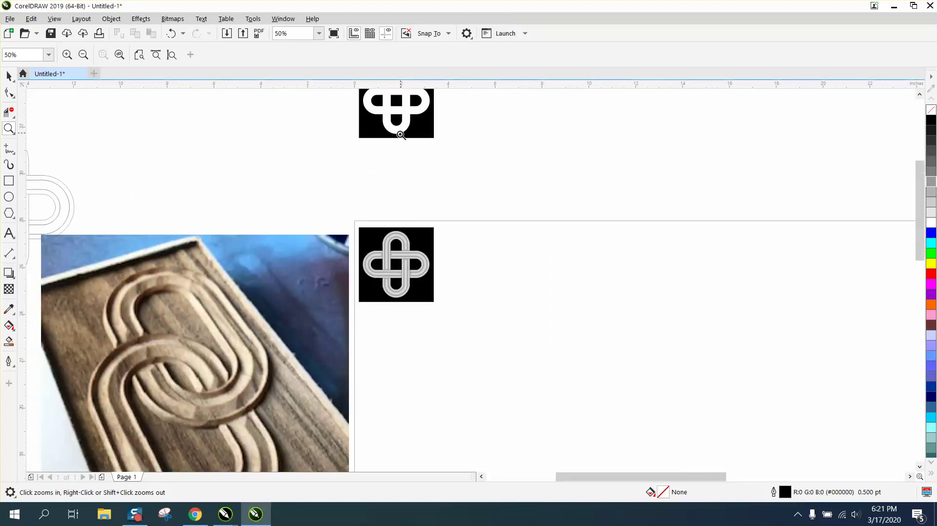
scroll(398, 269, down, 1)
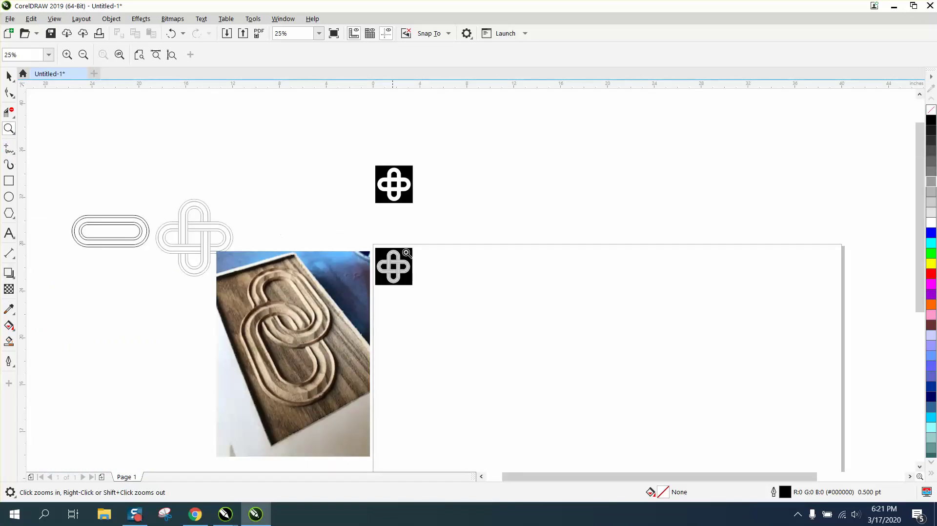
drag(418, 244, 603, 323)
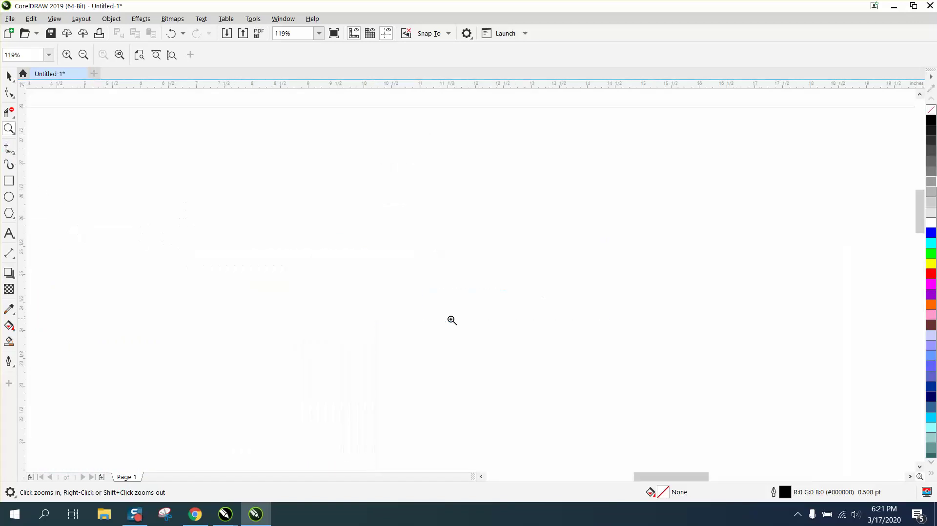
click(9, 180)
mouse_move(136, 178)
mouse_down()
mouse_move(322, 260)
mouse_move(346, 261)
mouse_up()
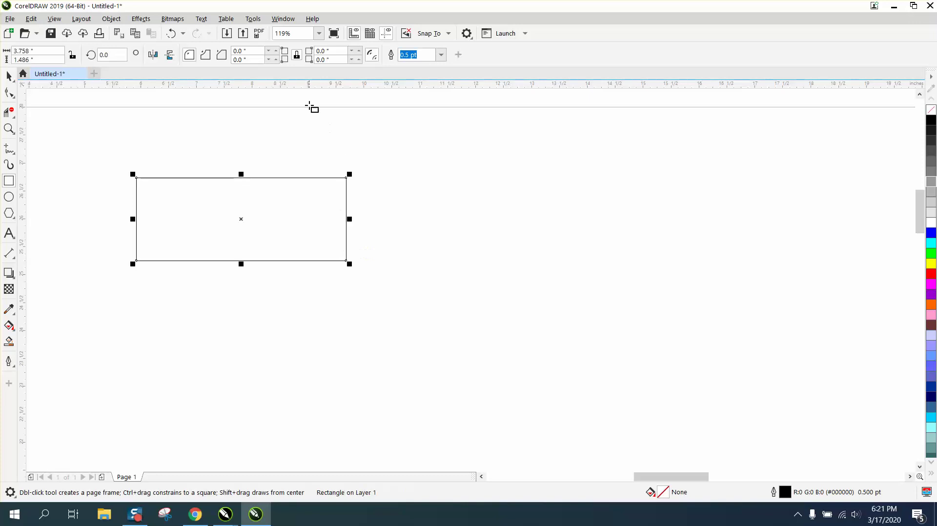
Round the rectangle's corners, trying 0.5 inch before settling on a 1.0 inch radius
click(276, 50)
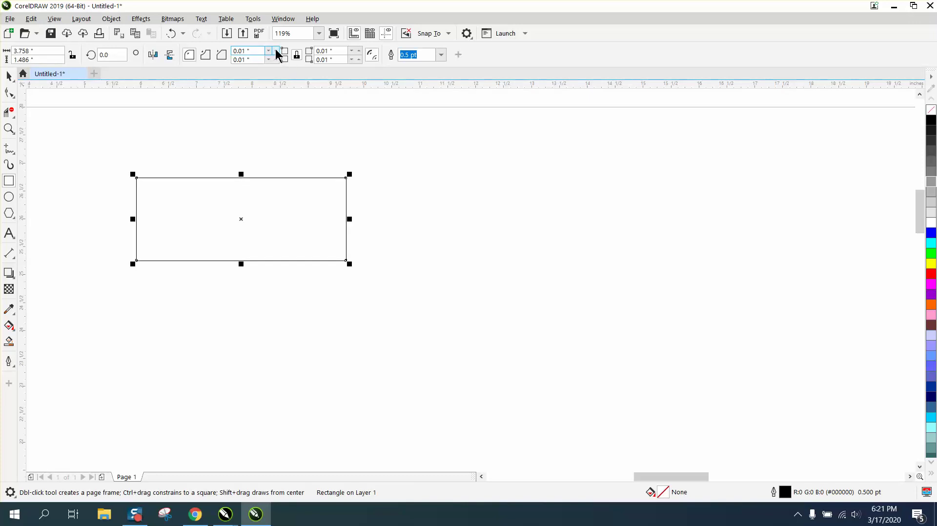
text(0.5)
key(Return)
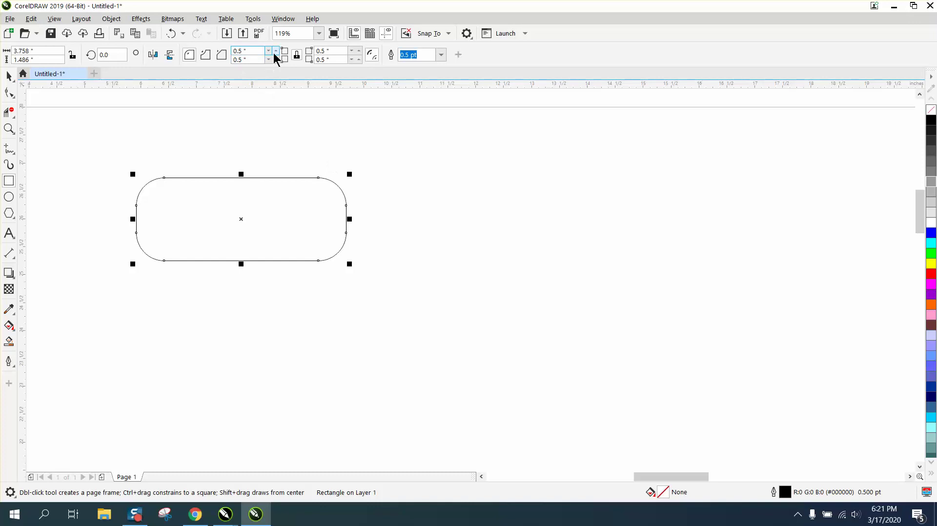
click(239, 50)
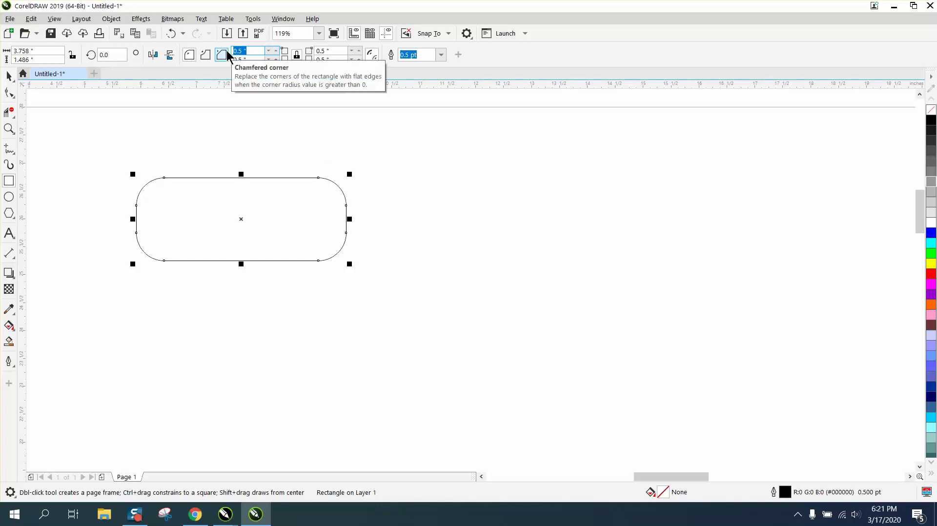
text(1)
key(Return)
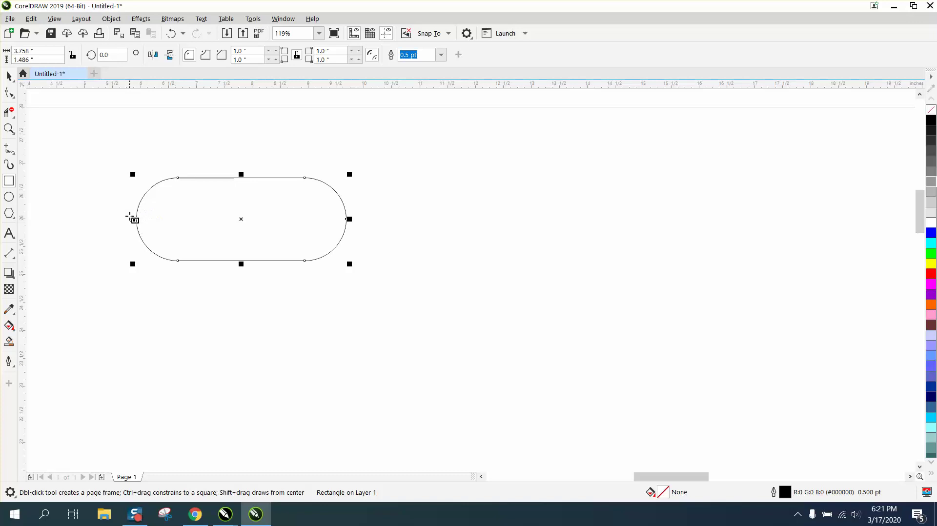
Apply a four-step inside contour at 0.05 inch offset, then undo it
click(9, 77)
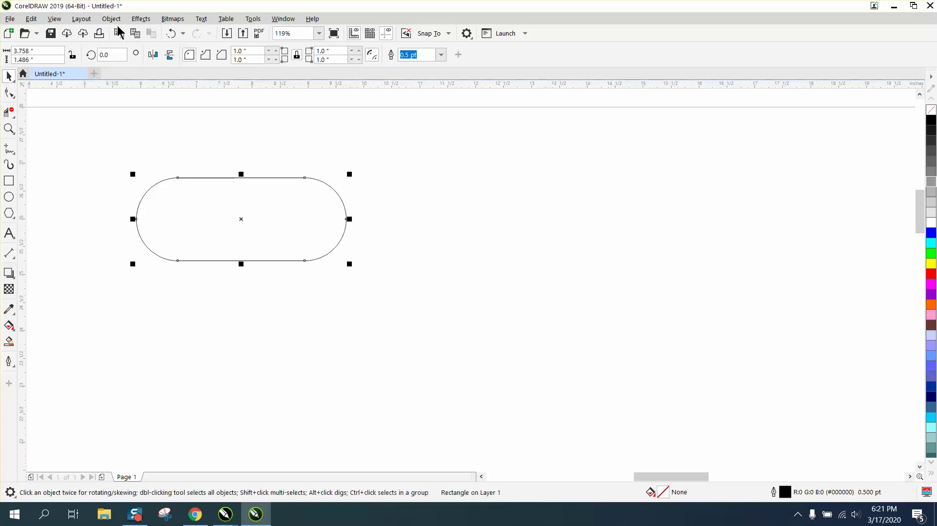
click(141, 19)
click(156, 280)
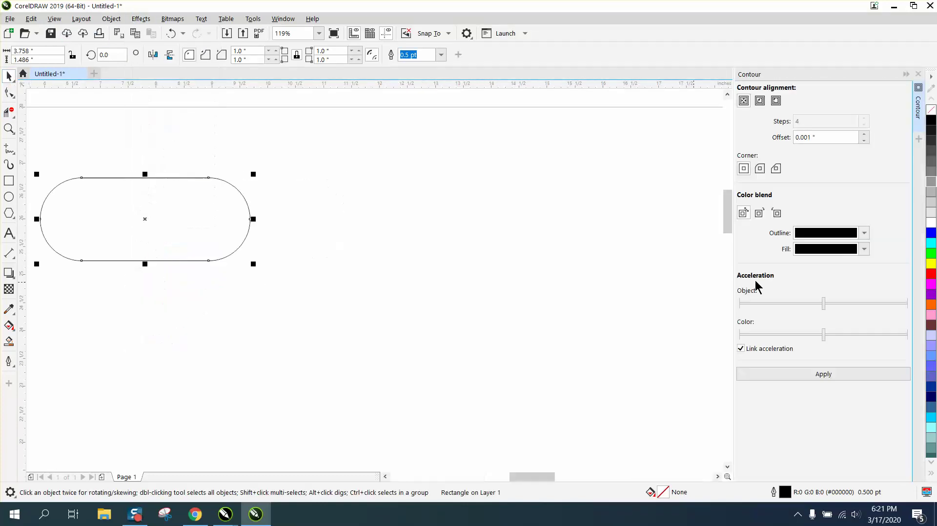
click(759, 101)
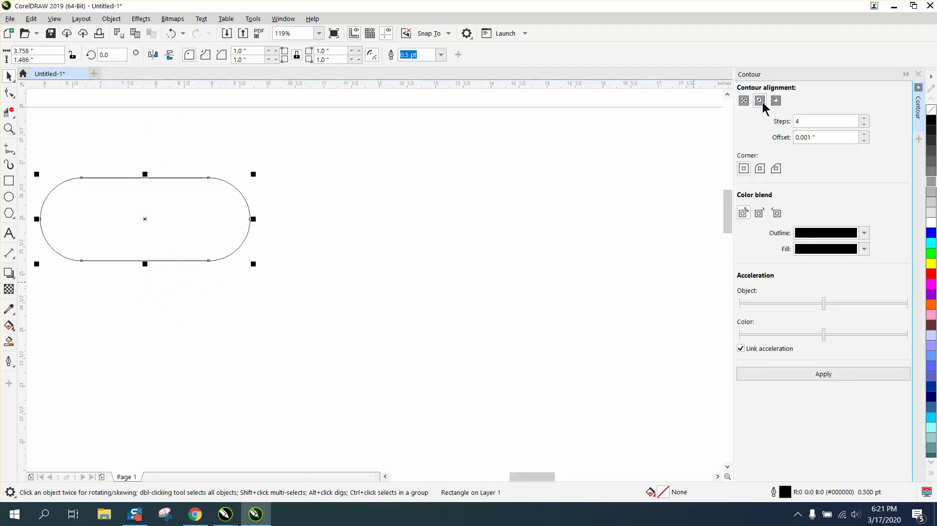
click(815, 138)
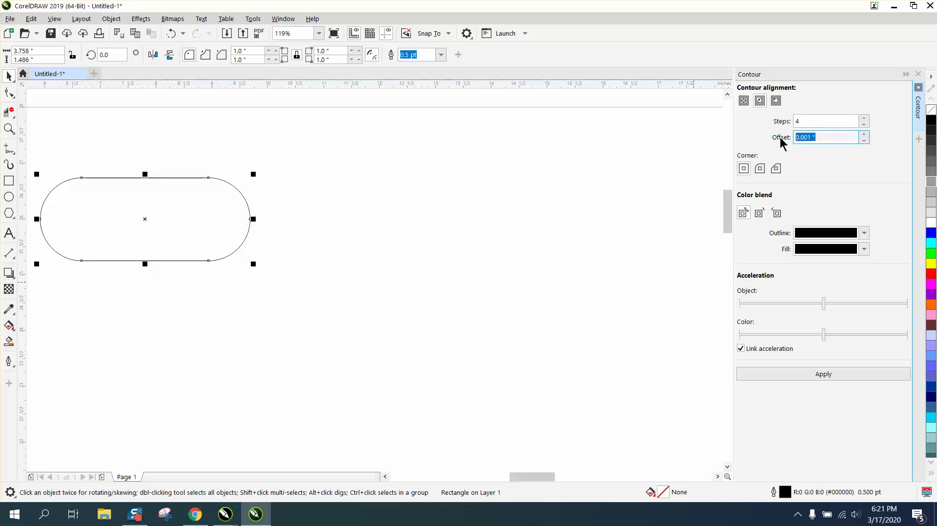
text(.05)
click(824, 374)
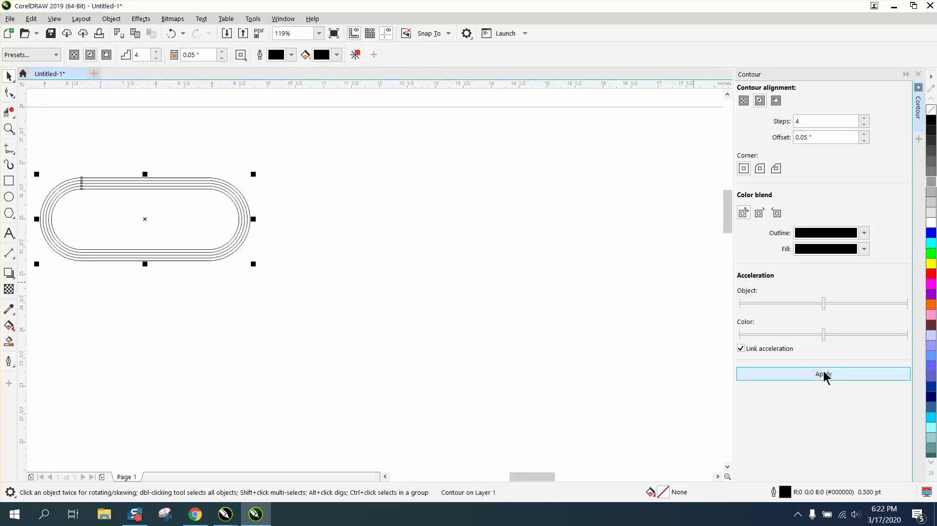
click(171, 33)
Retry the contour at 0.01 inch, undo it, then apply it at 0.1 inch offset
drag(818, 138, 792, 138)
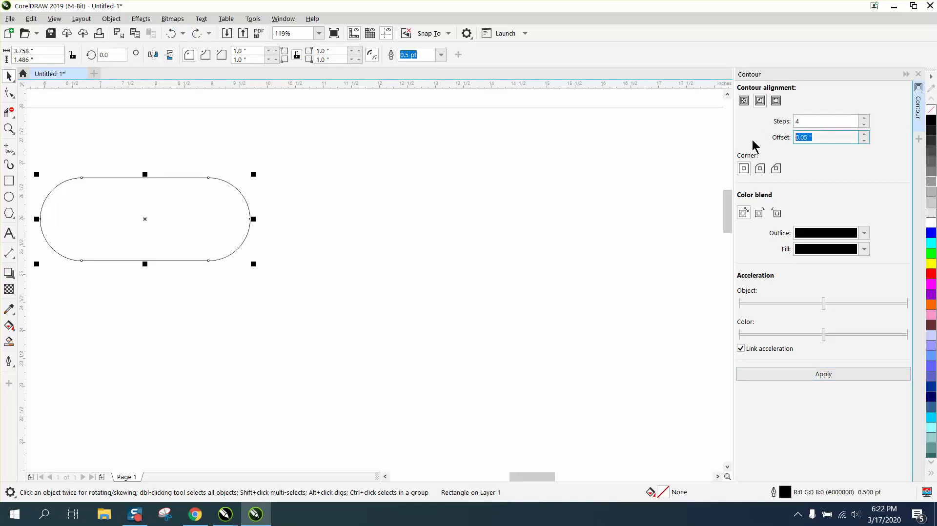
text(.01)
click(823, 375)
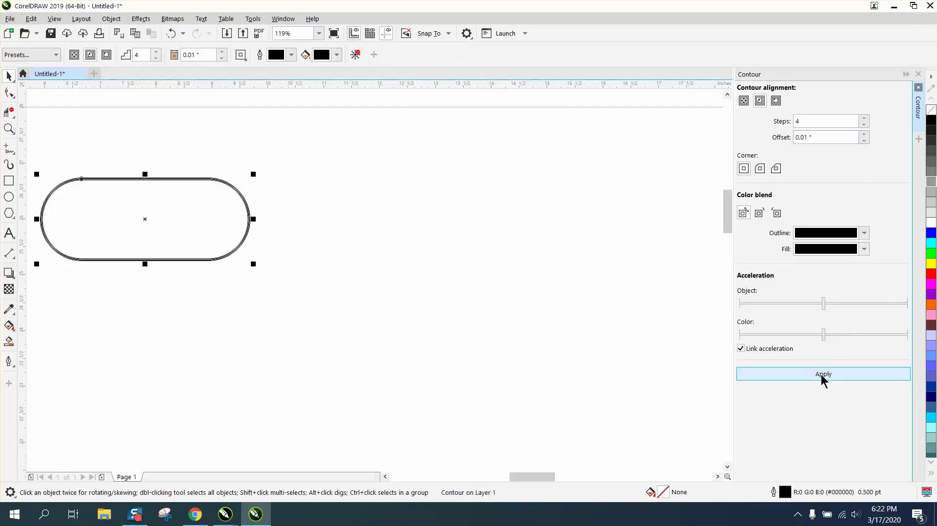
click(170, 33)
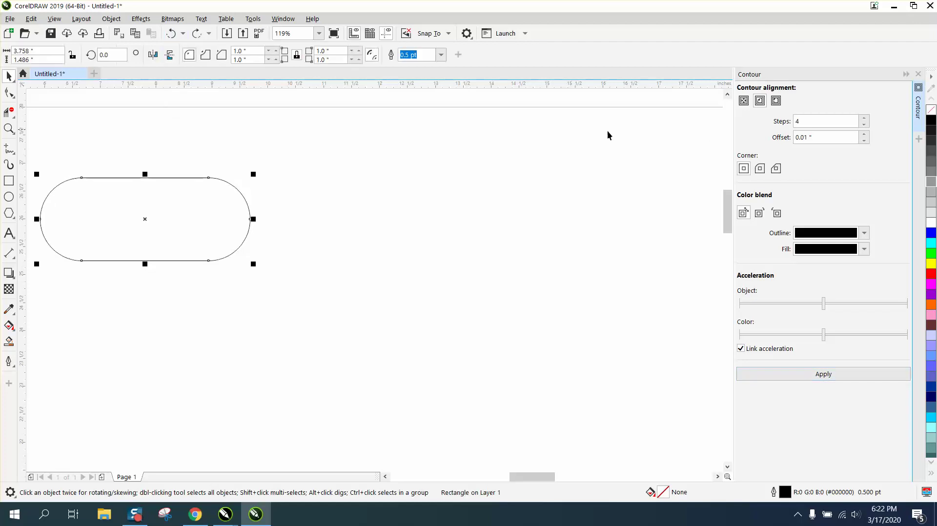
double_click(813, 139)
text(0.1)
key(Return)
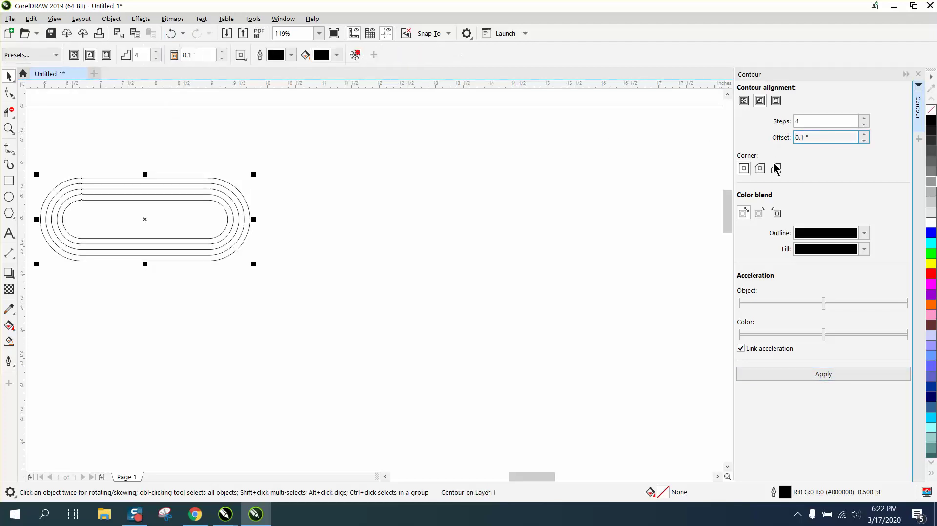
Zoom in on the contoured pill and break its contour apart into separate objects
click(9, 128)
drag(219, 297, 365, 316)
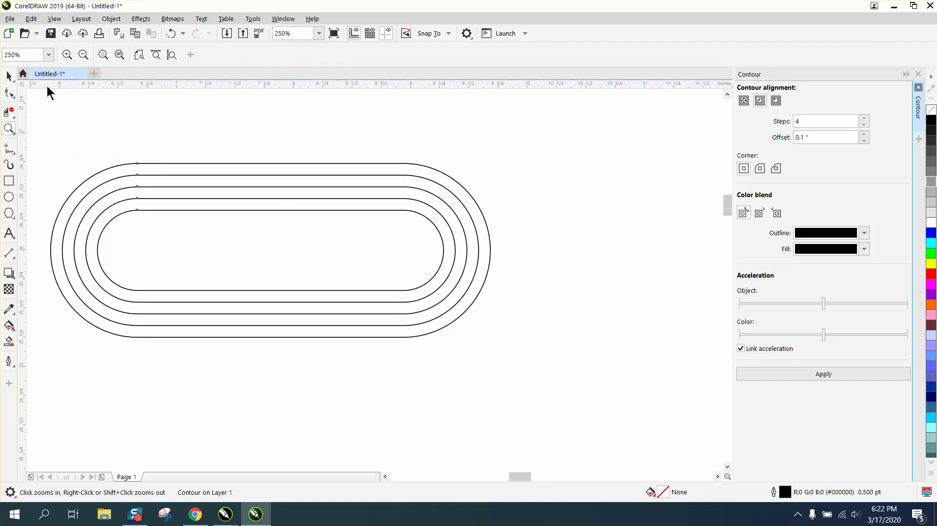
click(8, 75)
drag(34, 141, 571, 365)
click(111, 19)
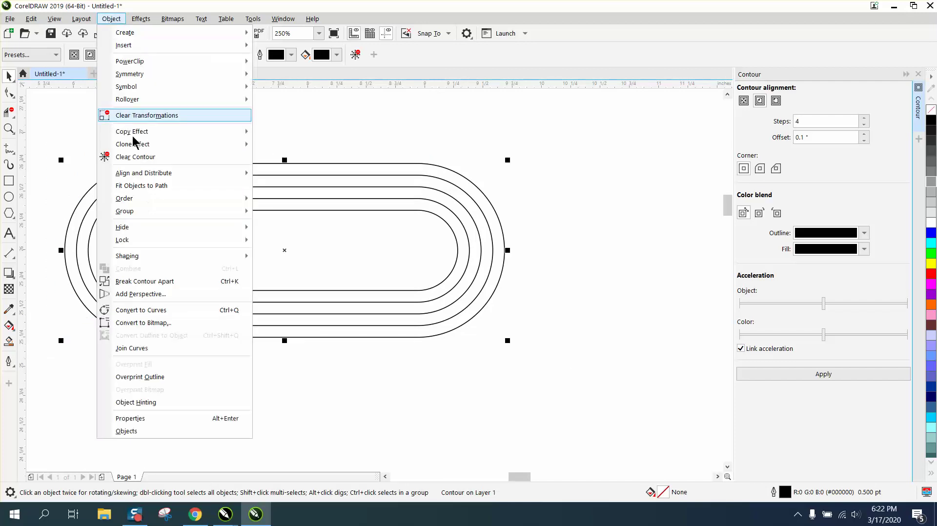
click(137, 278)
Ungroup the broken contour into separate outline loops and select the third loop
click(43, 128)
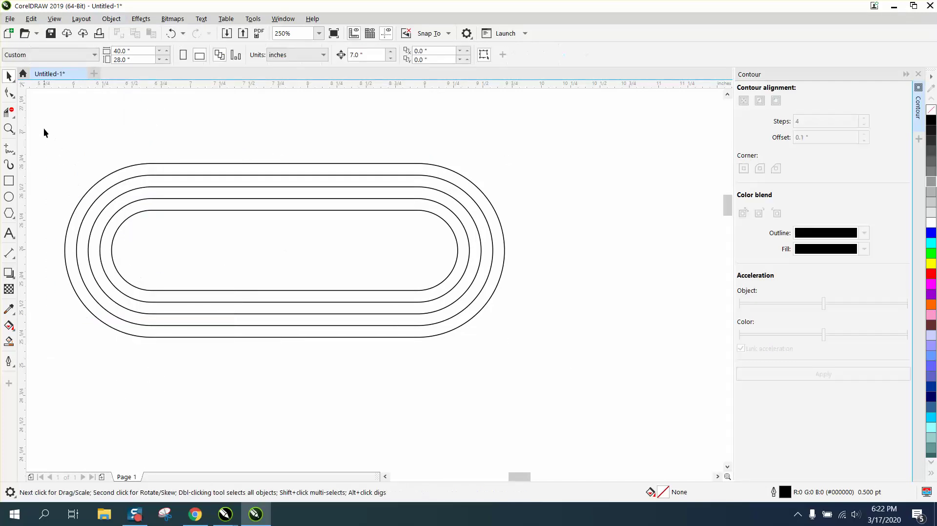
drag(554, 358, 554, 357)
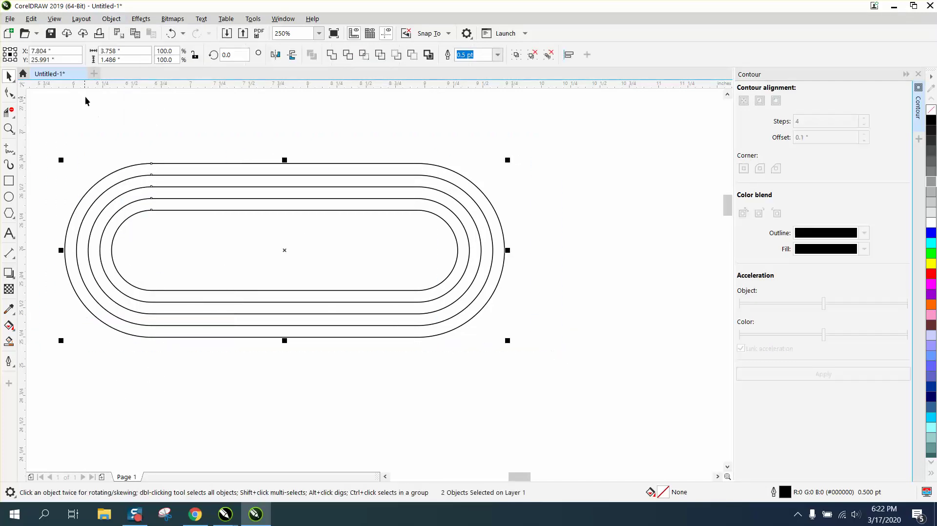
click(111, 19)
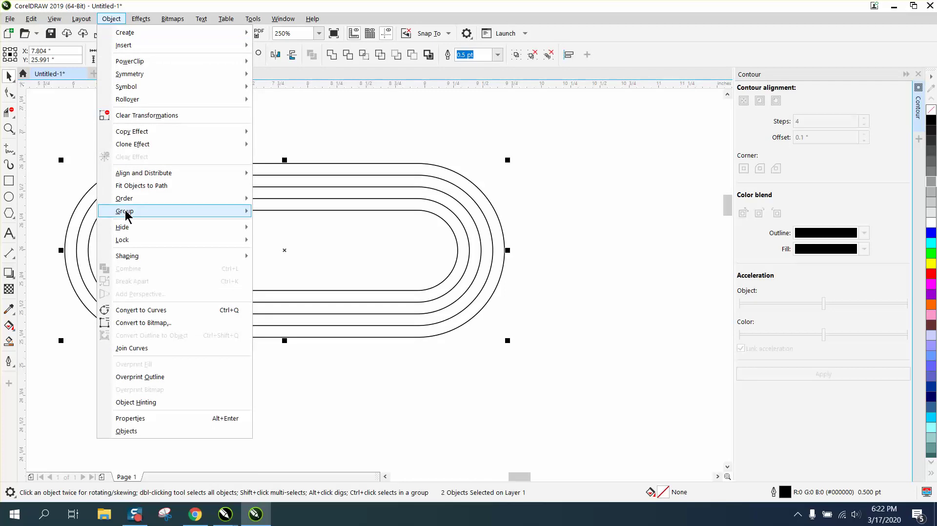
mouse_move(125, 211)
click(296, 230)
click(296, 240)
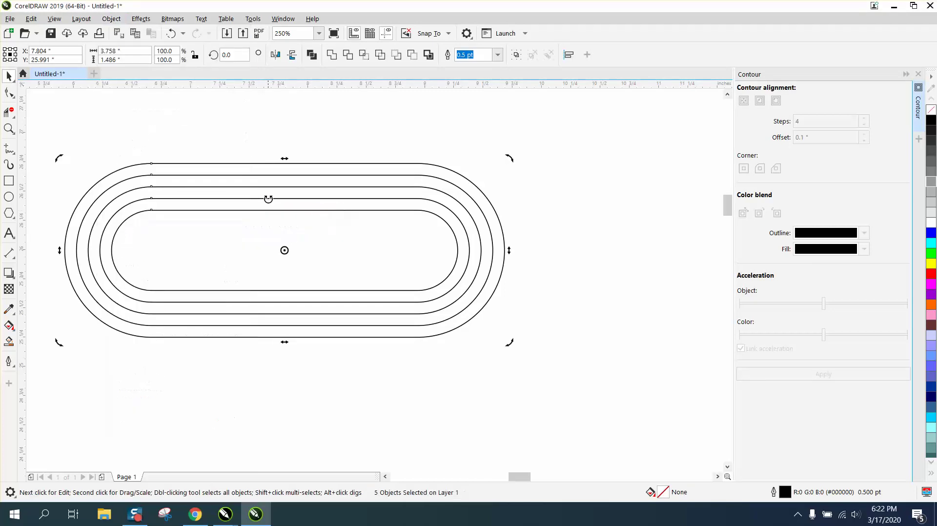
click(303, 184)
click(297, 186)
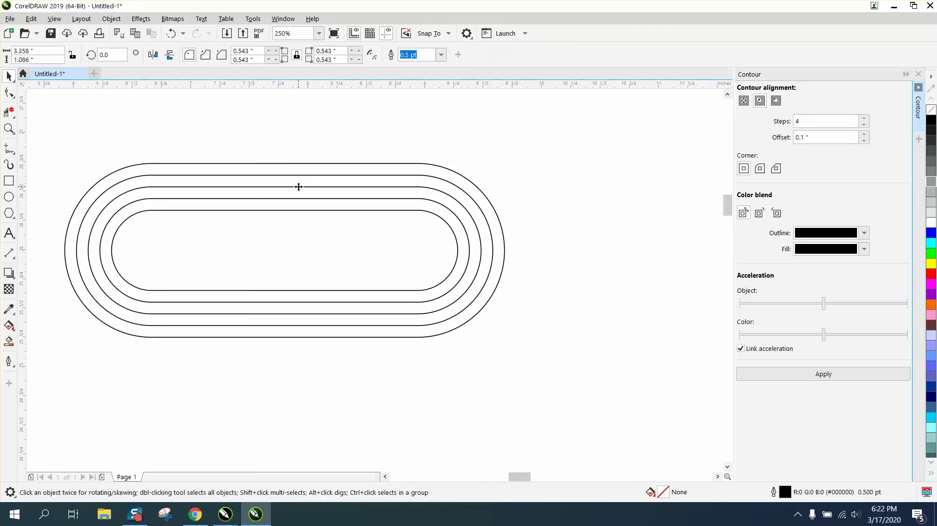
Delete the third outline loop and select the whole rounded band
key(Delete)
scroll(282, 184, down, 4)
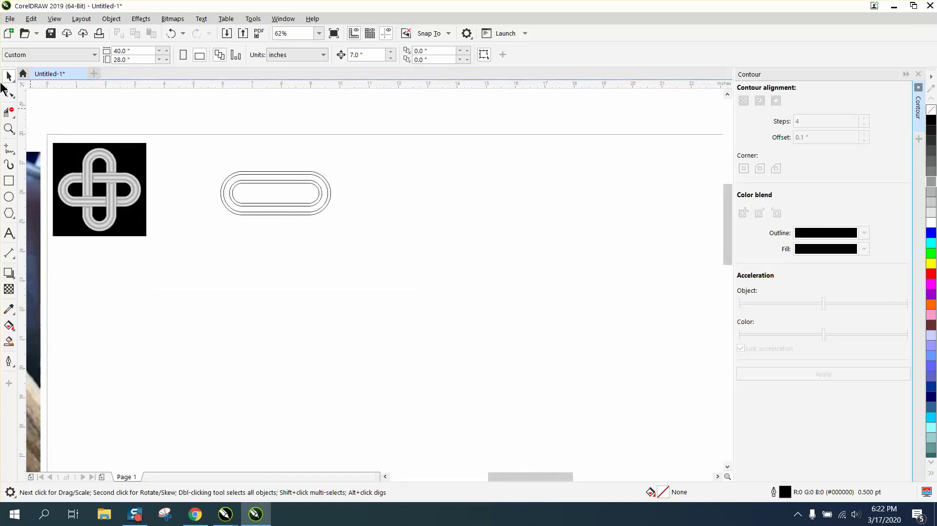
drag(202, 153, 376, 239)
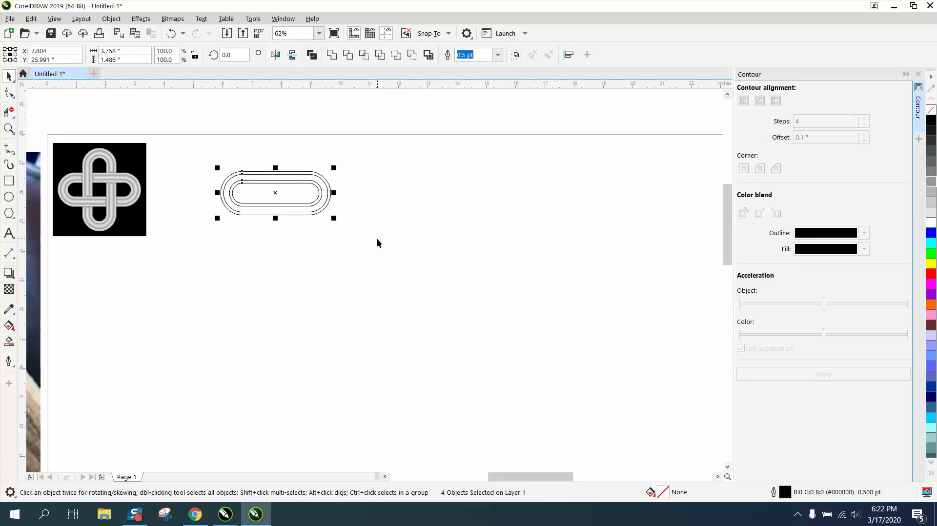
Rotate a copy of the band by 90° so the bands cross, then zoom in on them
click(241, 57)
text(90)
key(Return)
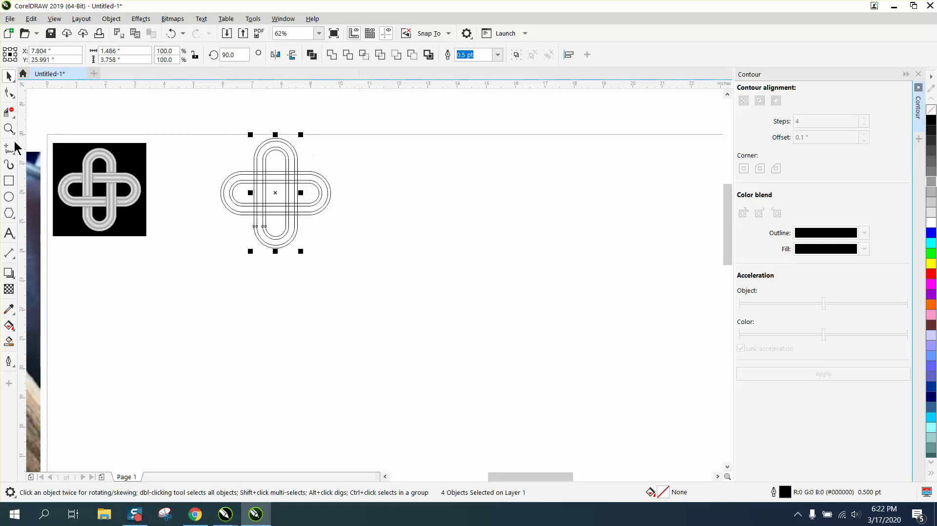
click(9, 128)
drag(200, 127, 330, 251)
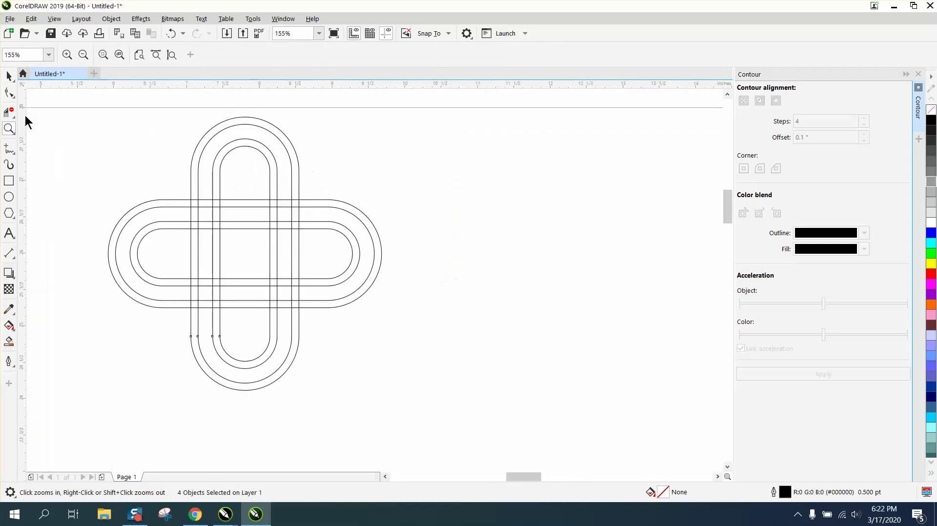
Trim overlapping segments at the first crossing with Virtual Segment Delete, undoing wrong removals
click(10, 113)
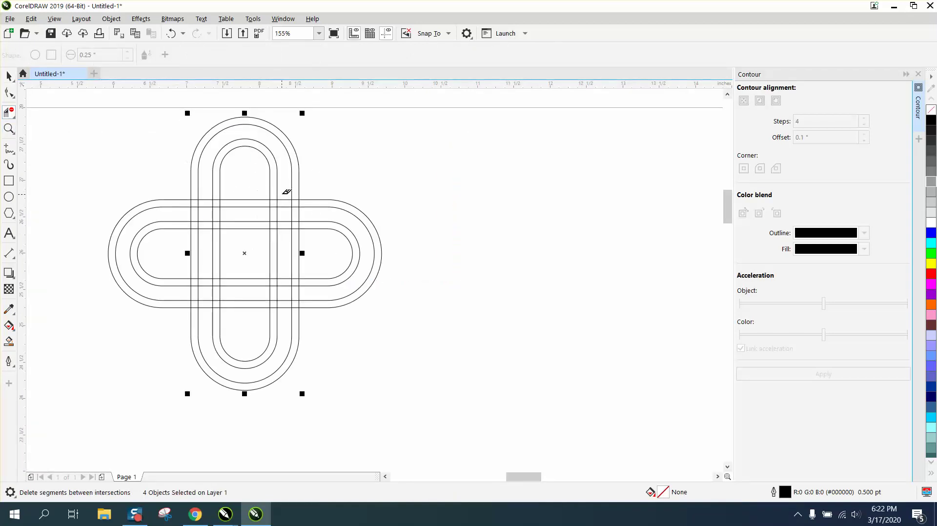
click(278, 208)
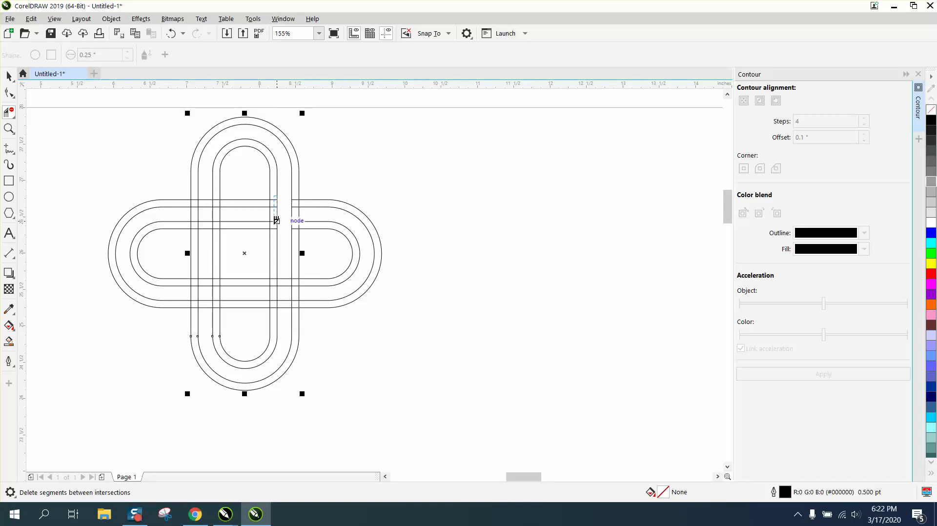
click(276, 220)
click(172, 33)
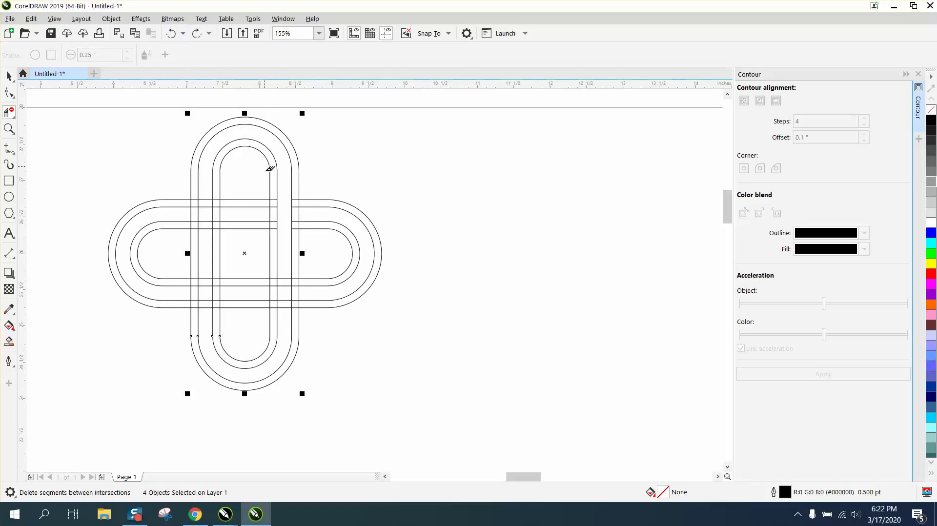
click(273, 225)
click(172, 33)
click(275, 202)
Zoom in on the right-hand crossing and remove the horizontal pieces inside the vertical band gaps
click(9, 128)
drag(189, 173, 408, 328)
click(8, 113)
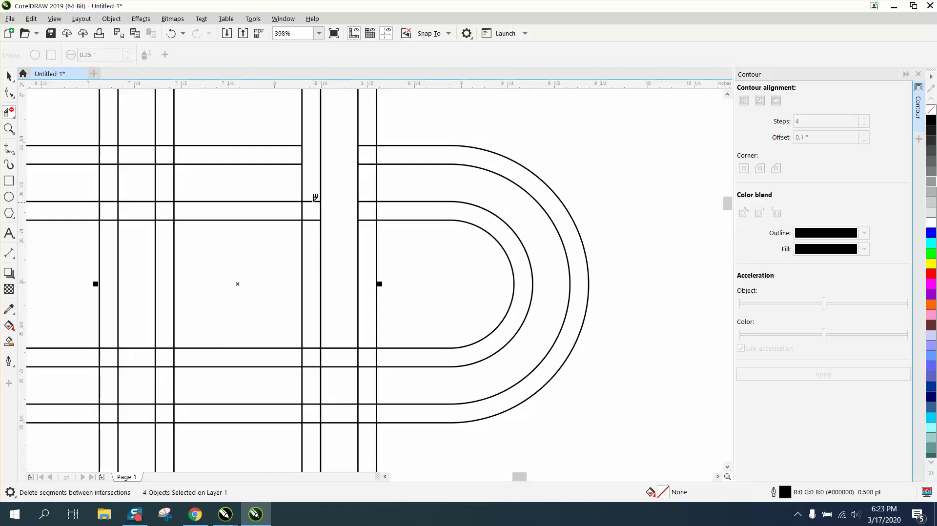
click(314, 200)
click(315, 219)
click(371, 219)
click(369, 201)
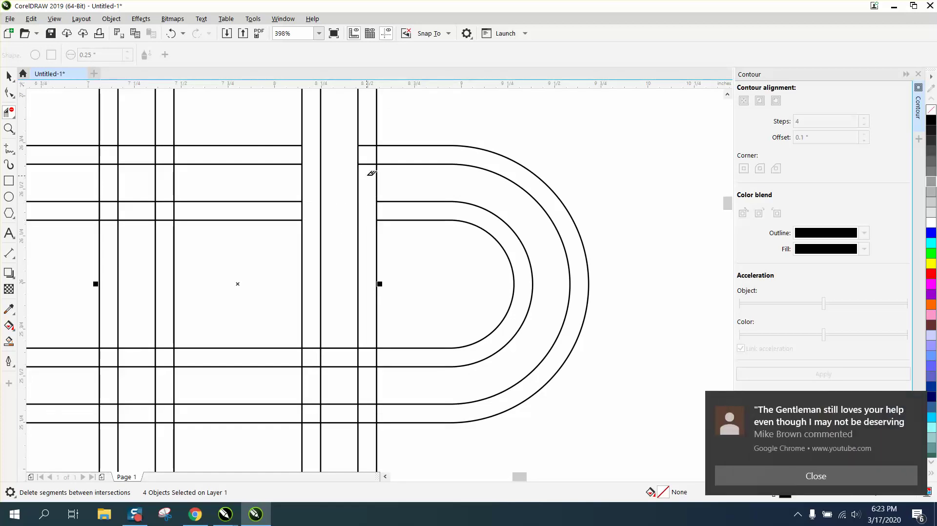
click(368, 164)
click(369, 144)
Cut away the overlapping vertical pieces at the lower, lower-left and upper-left crossings
drag(404, 384, 281, 383)
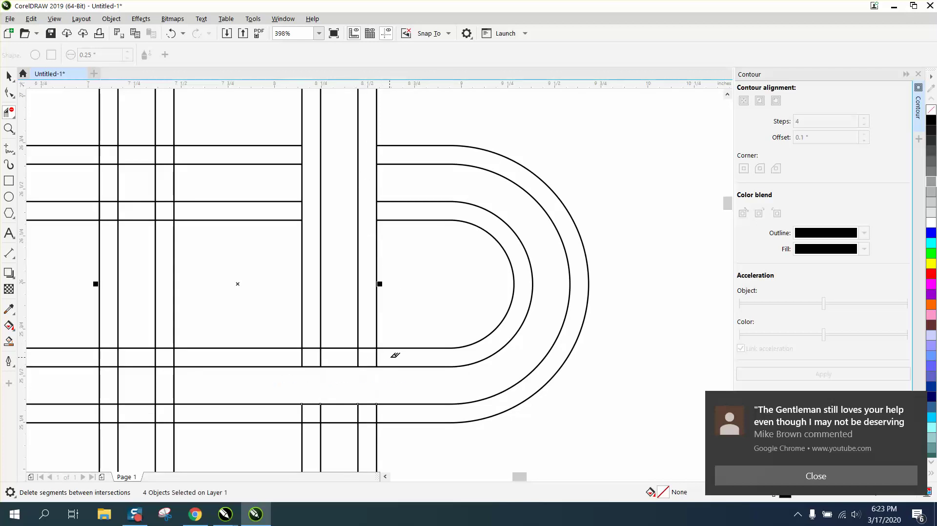
drag(395, 355, 283, 353)
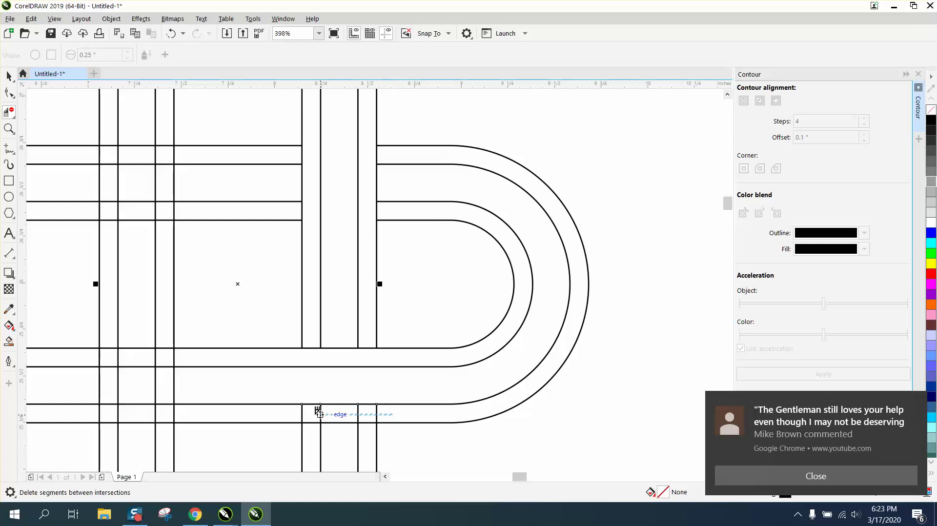
drag(318, 412, 286, 414)
scroll(287, 415, down, 2)
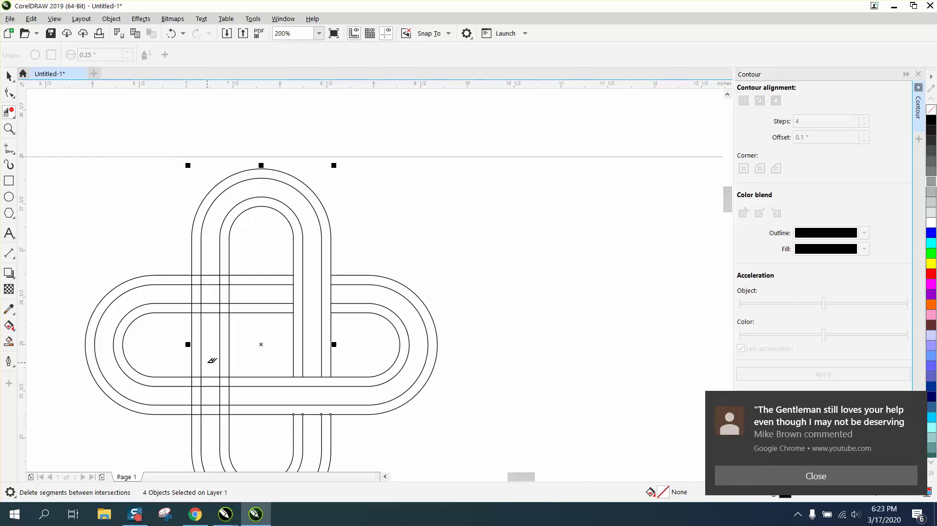
drag(211, 363, 215, 422)
drag(225, 373, 226, 414)
drag(197, 373, 204, 418)
drag(176, 292, 239, 283)
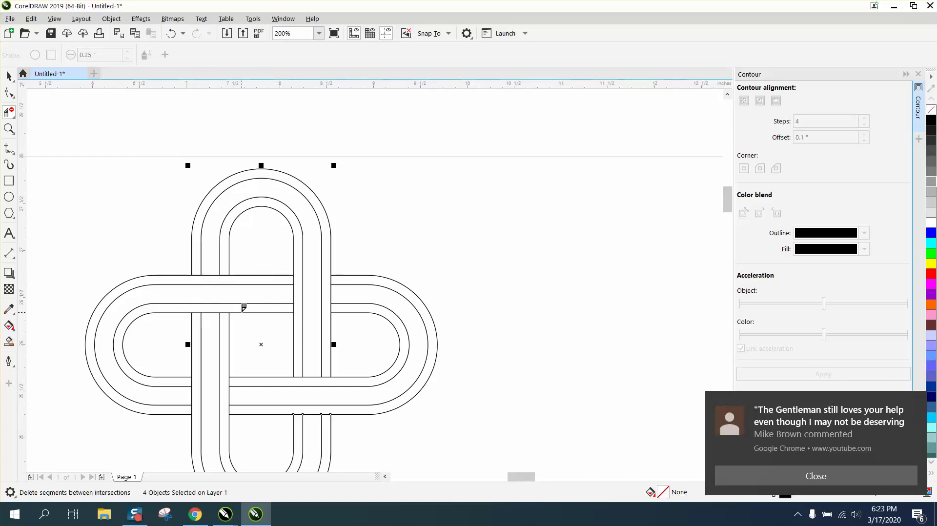
Select and deselect the knot, then set the nudge distance to 5
scroll(243, 308, down, 1)
click(9, 77)
drag(134, 221, 388, 397)
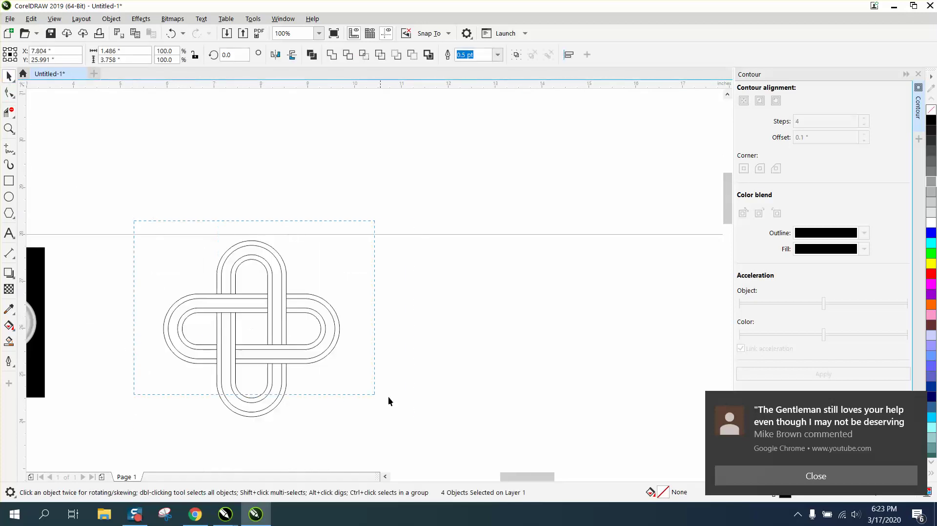
drag(412, 426, 411, 426)
click(190, 103)
click(361, 55)
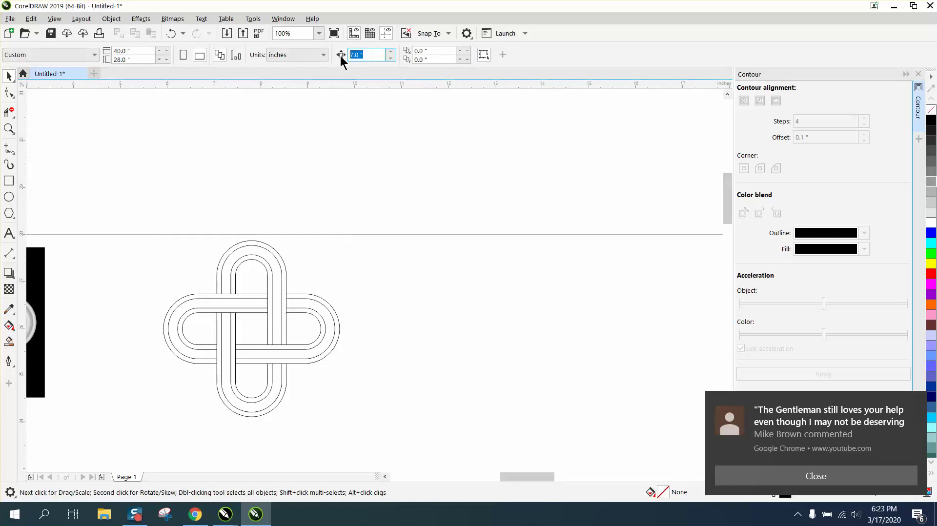
text(5)
Smart Fill the top and right loop band regions black, nudging each fill right
click(9, 342)
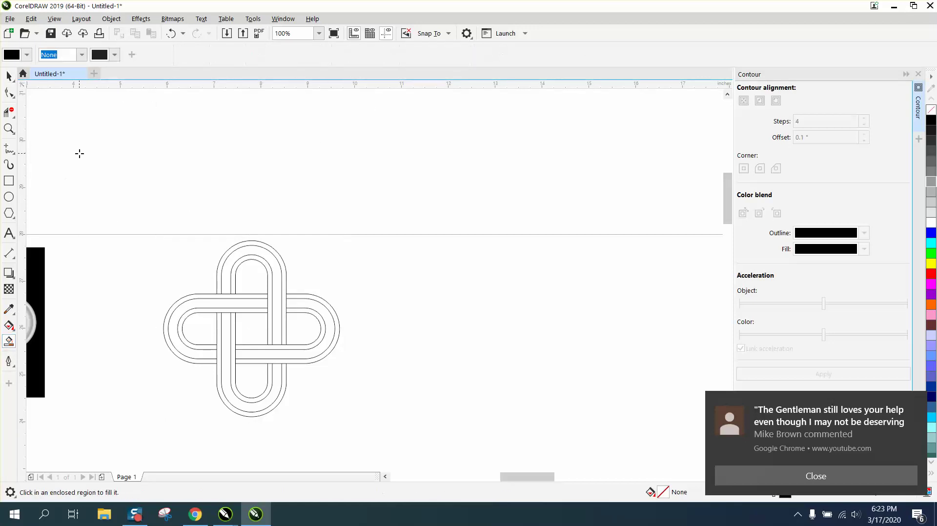
click(271, 249)
key(Right)
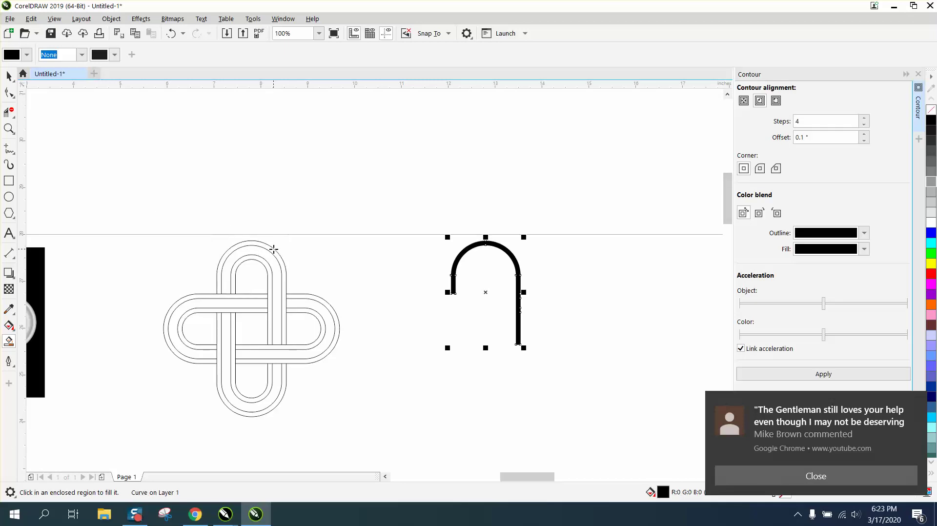
click(267, 259)
key(Right)
click(265, 266)
key(Right)
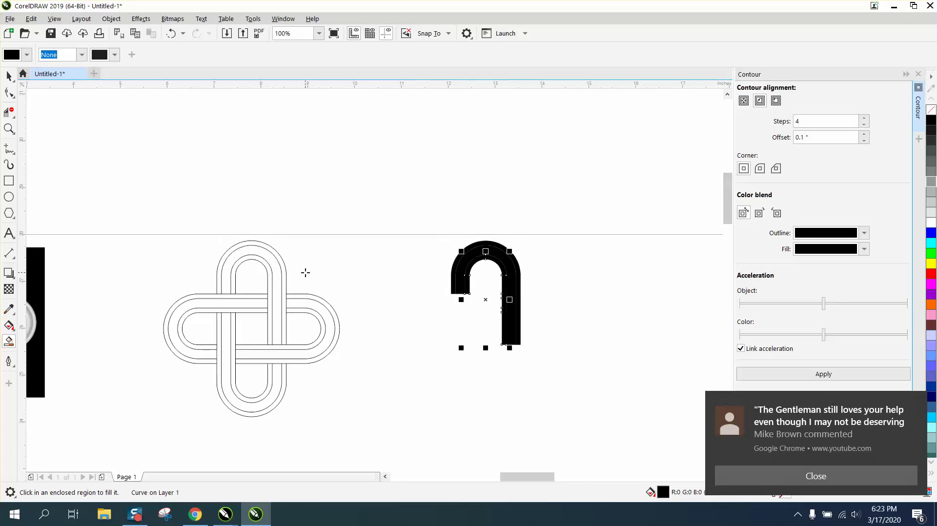
click(294, 299)
key(Right)
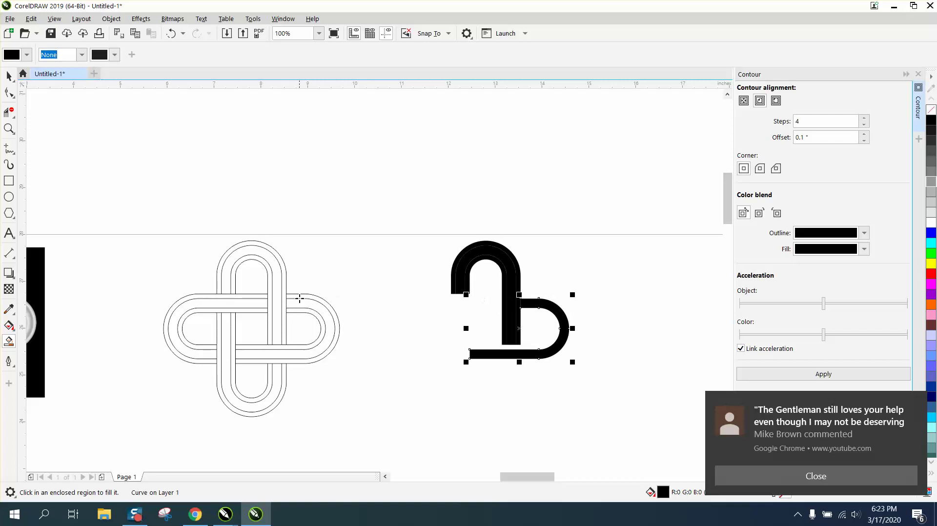
click(303, 312)
key(Right)
click(304, 311)
key(Right)
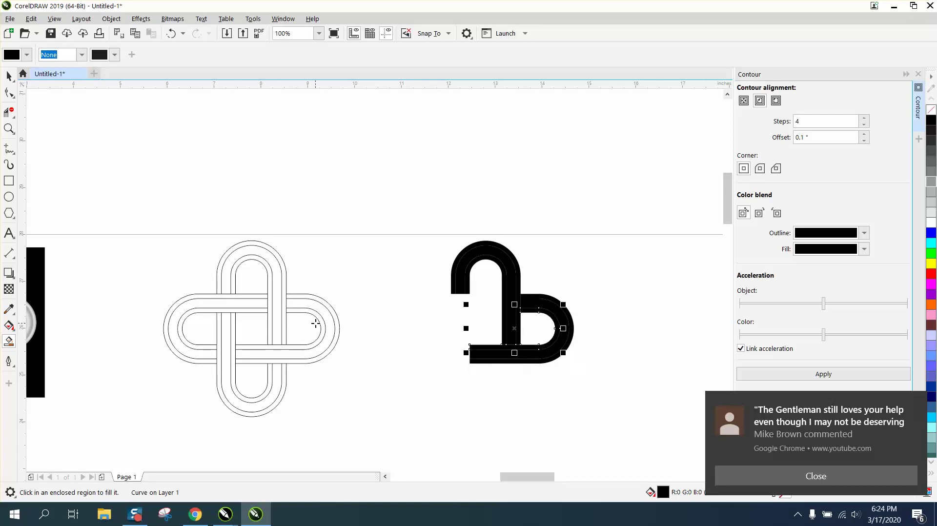
Smart Fill the bottom and left loop band regions black, nudging each onto the copy
click(277, 371)
key(Right)
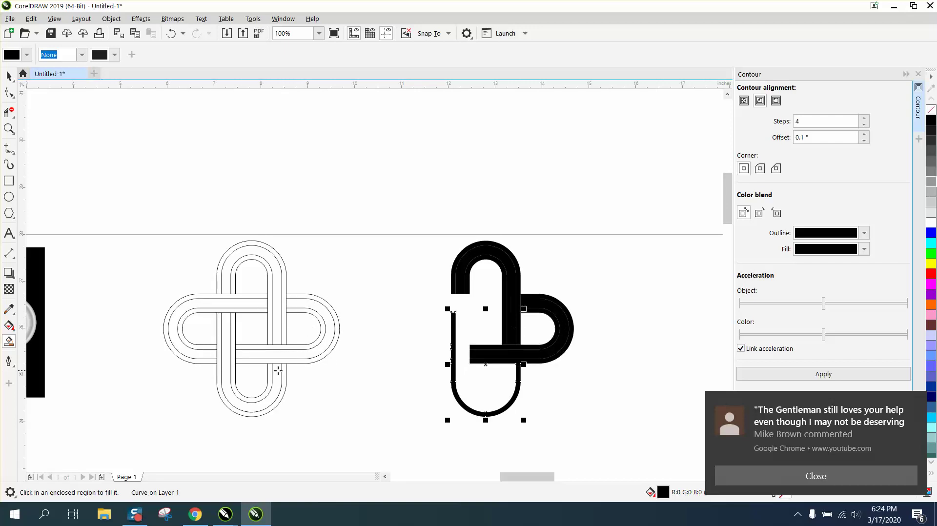
click(254, 370)
key(Right)
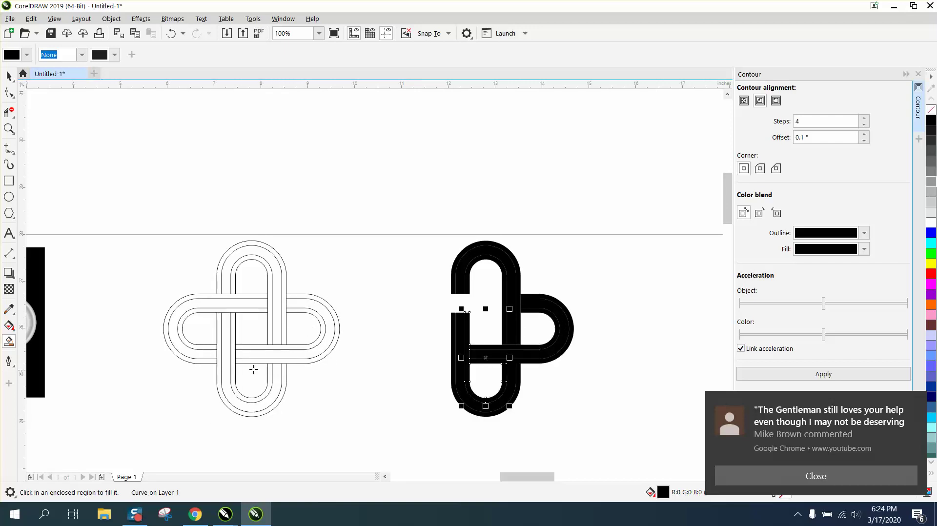
click(208, 310)
key(Right)
click(208, 299)
key(Right)
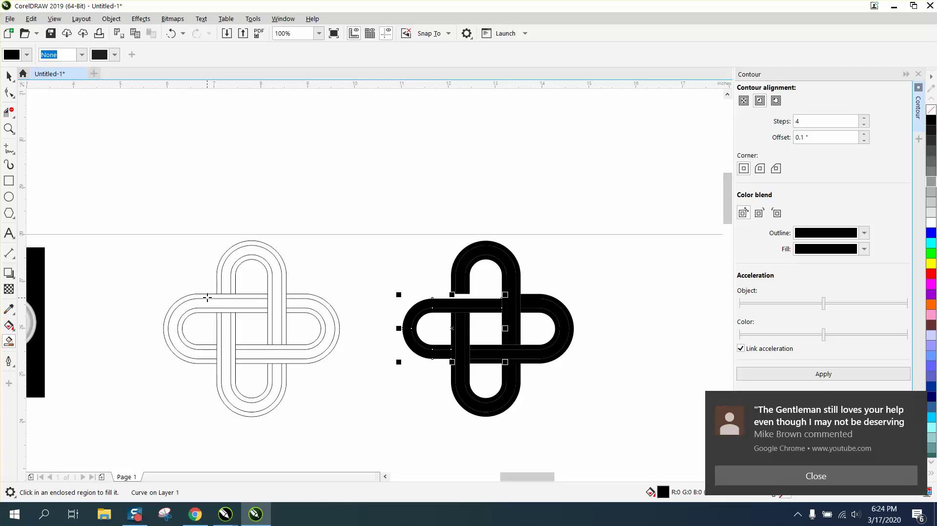
click(209, 296)
key(Right)
click(8, 76)
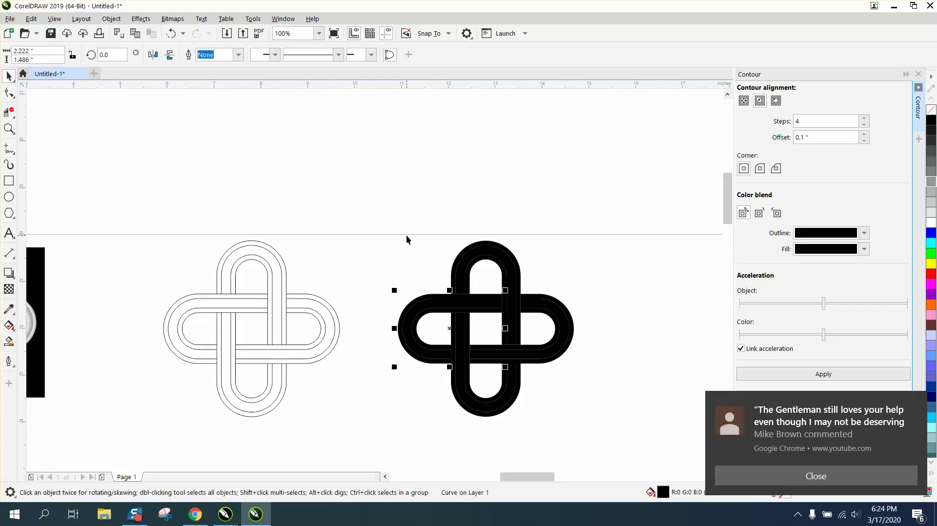
Remove the fill from the right knot pieces and give them black outlines
drag(387, 228, 608, 423)
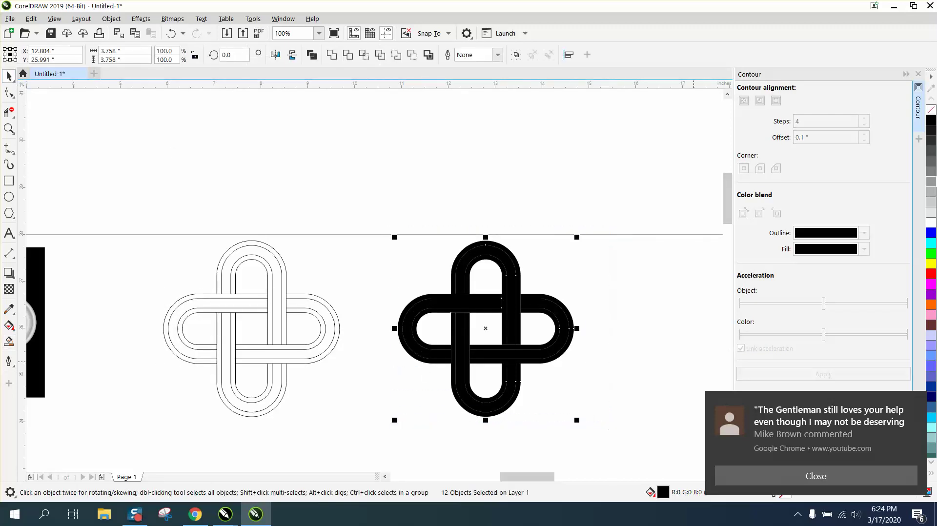
click(932, 115)
right_click(932, 122)
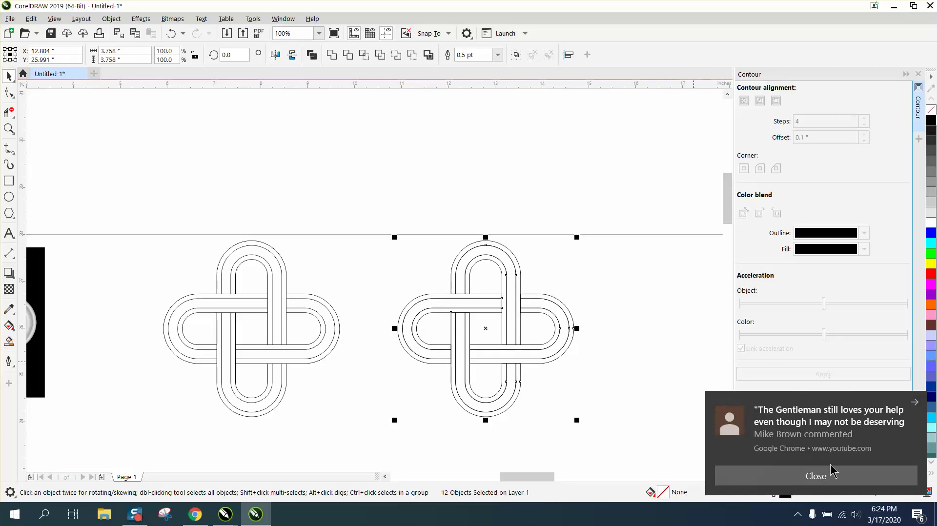
click(820, 477)
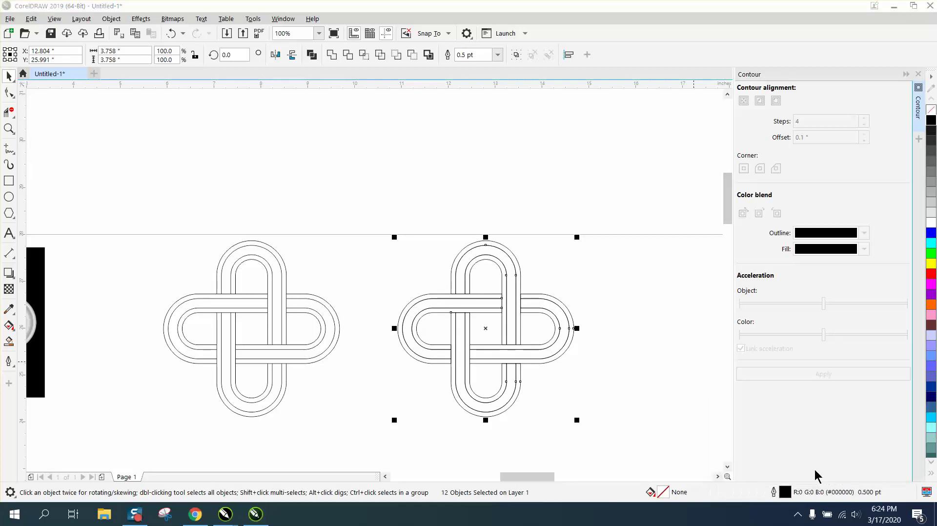
Set the knot pieces' outline width to 0.25 pt and reselect all 12 pieces
double_click(786, 490)
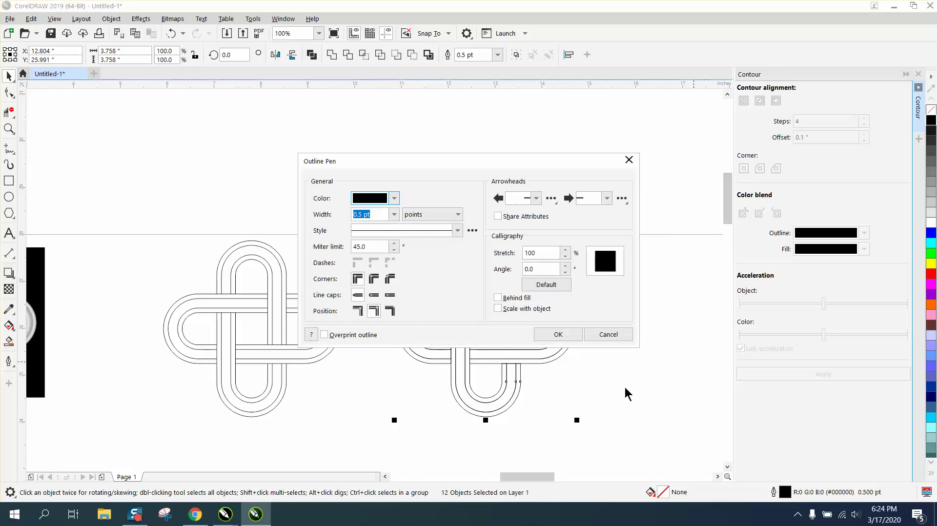
text(.25)
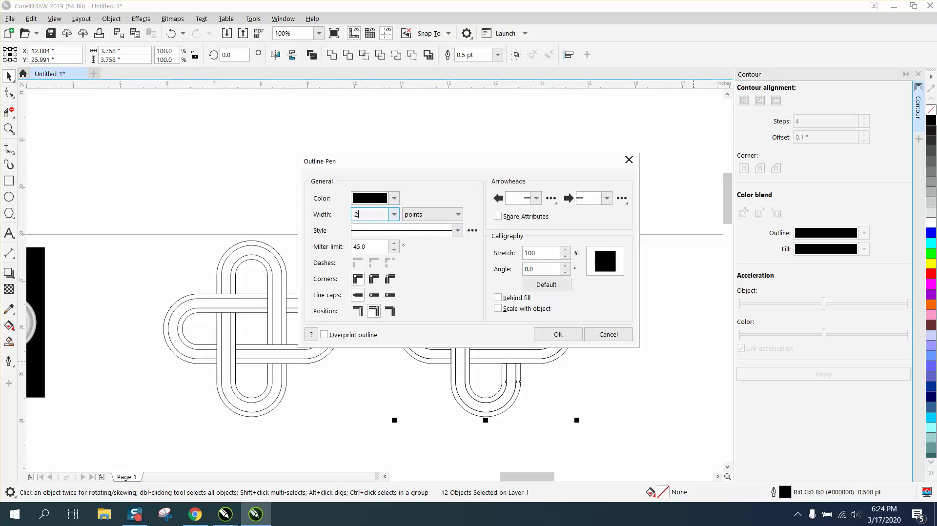
click(557, 334)
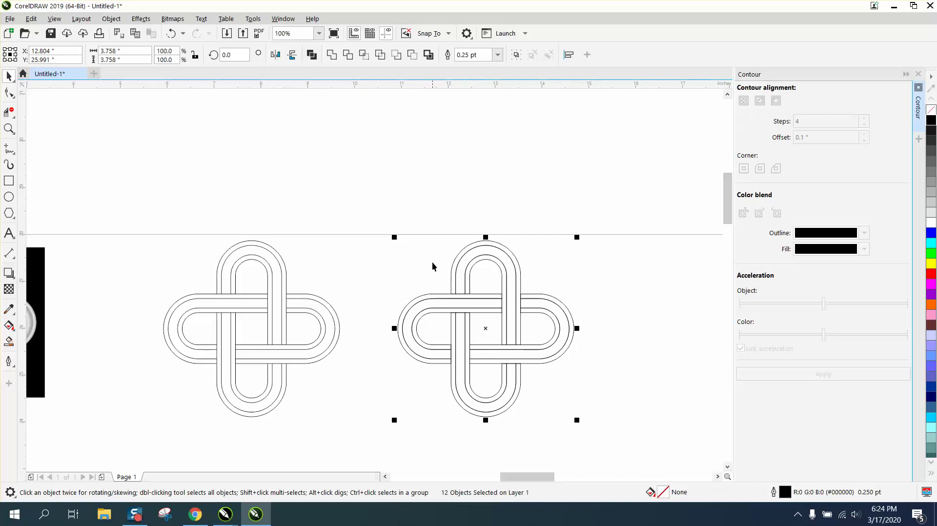
drag(367, 219, 681, 443)
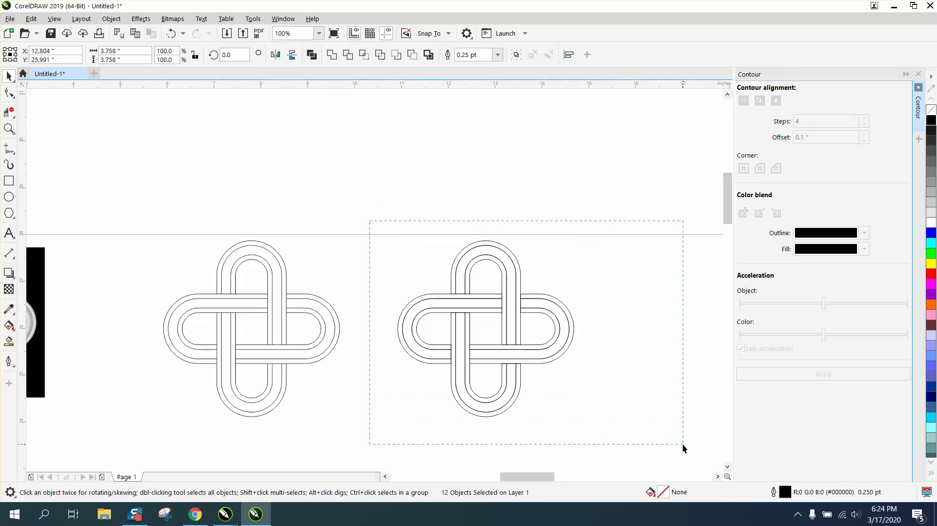
click(110, 20)
Group the right knot's 12 pieces, adjust contour settings, and reselect the group
mouse_move(132, 219)
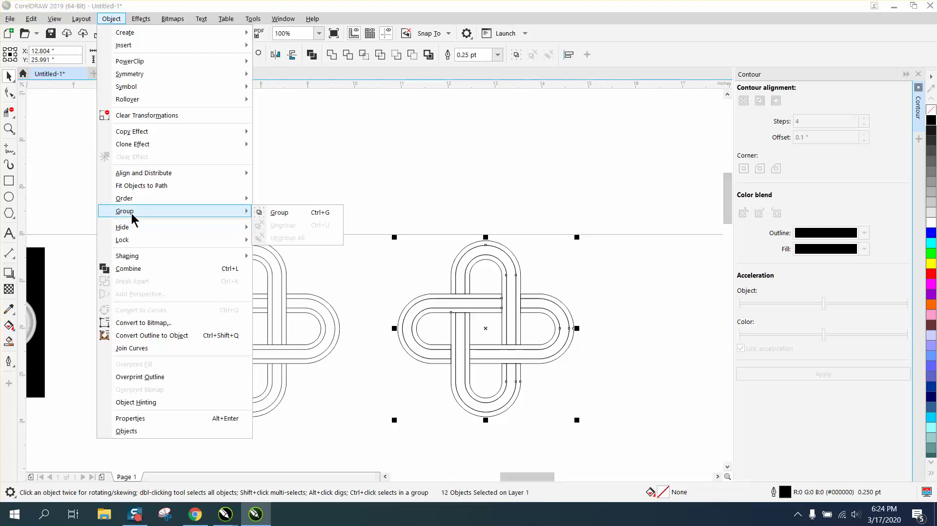
click(274, 212)
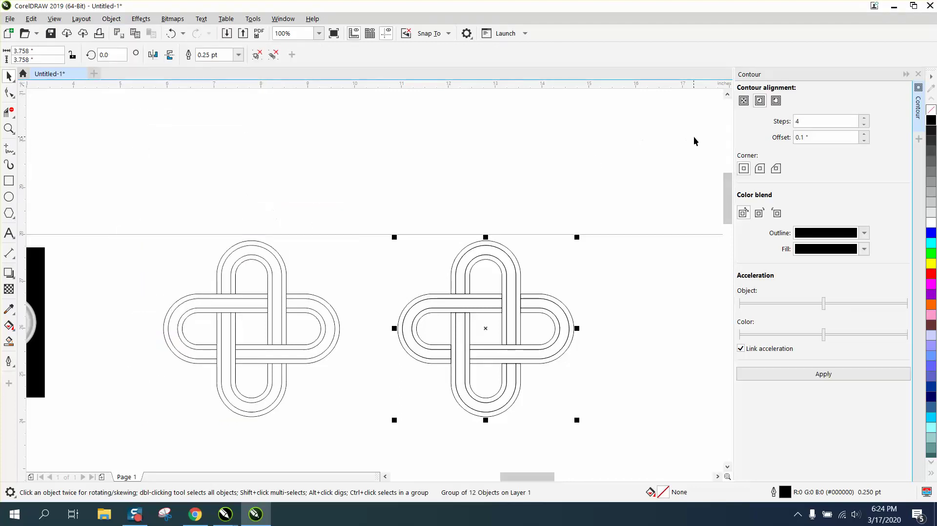
click(743, 101)
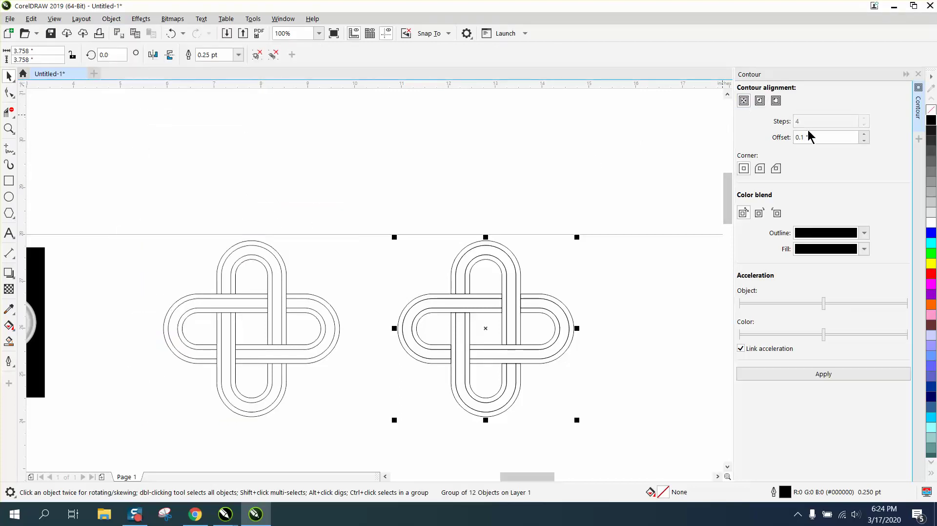
drag(808, 137, 791, 140)
text(.001)
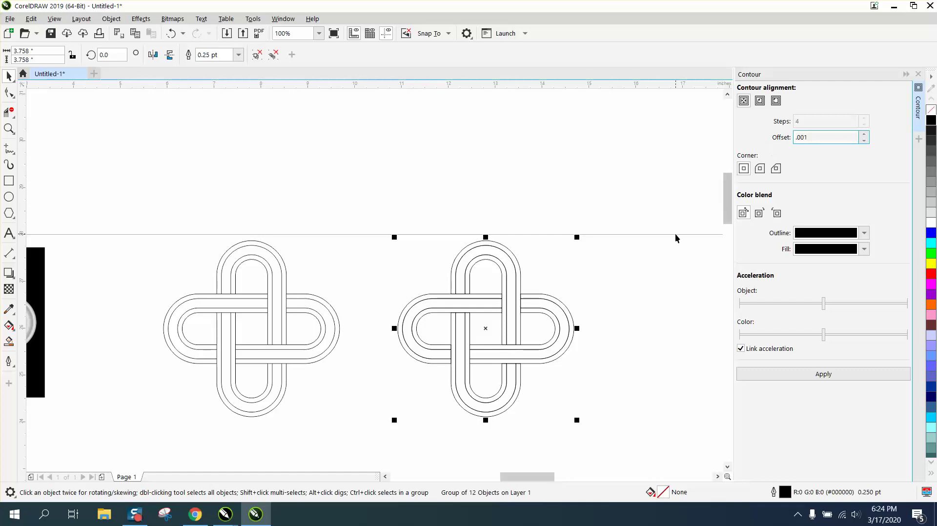
click(674, 233)
drag(450, 369, 623, 420)
Change the group's outline colour to 40% Black gray (#999999)
double_click(784, 493)
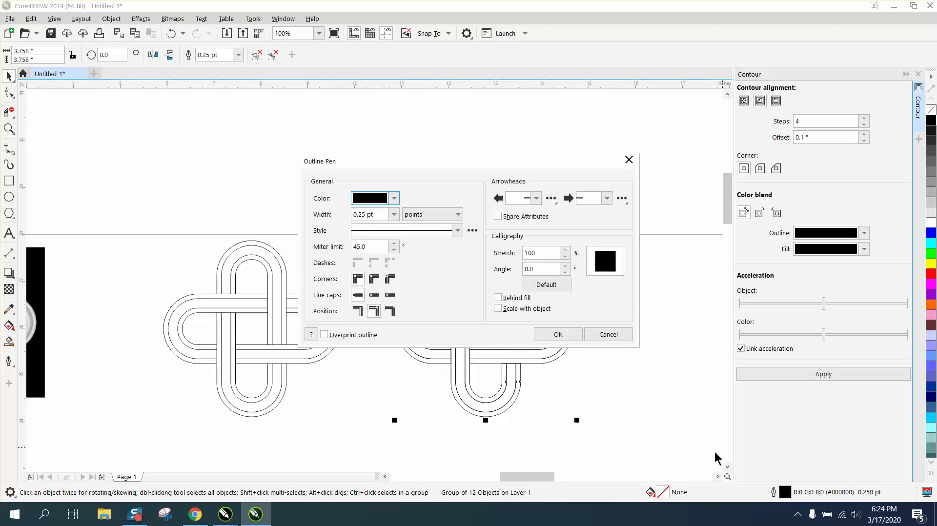
click(395, 198)
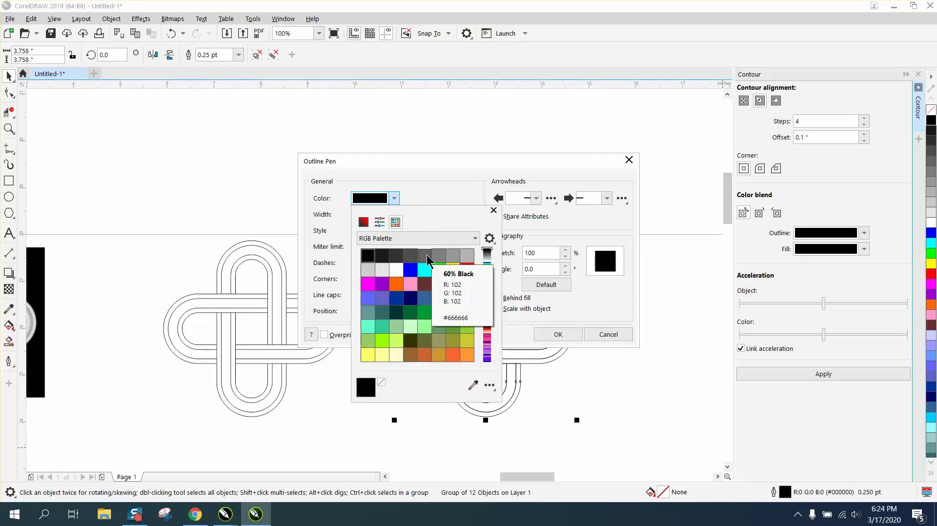
click(449, 260)
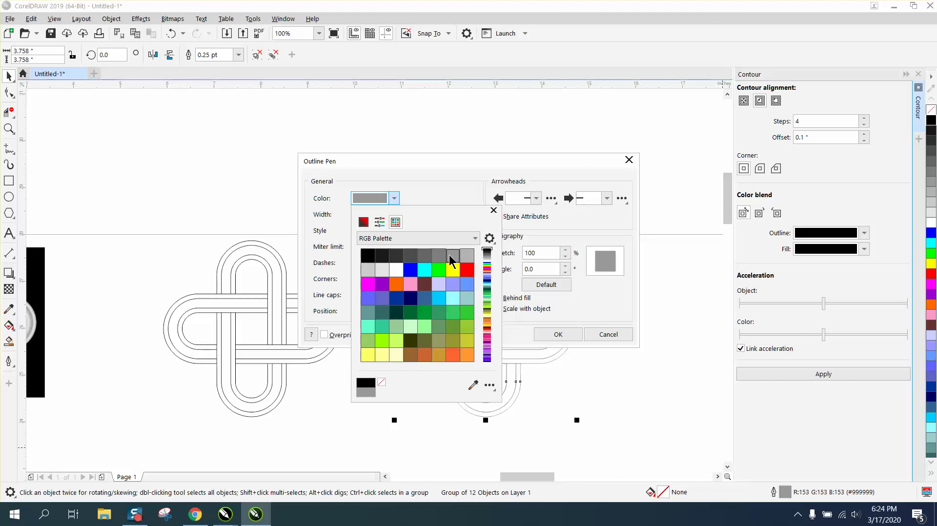
click(557, 334)
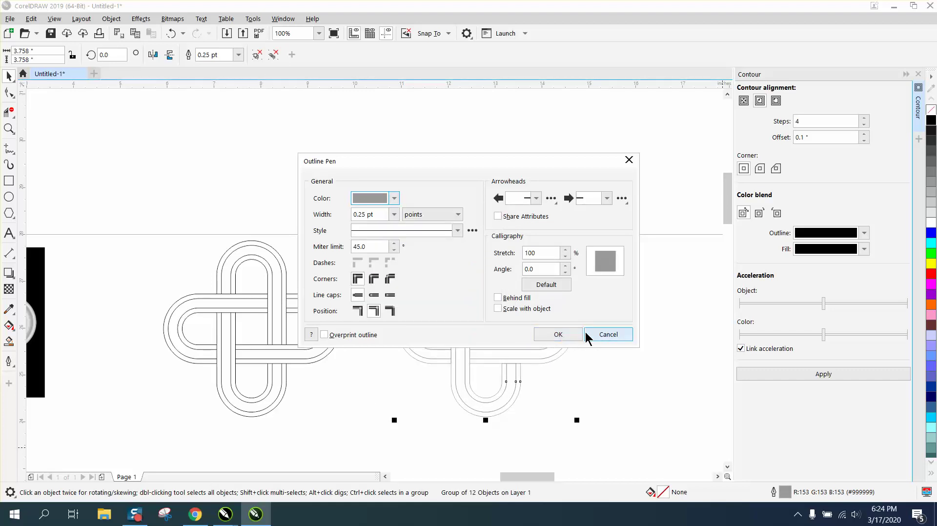
click(559, 335)
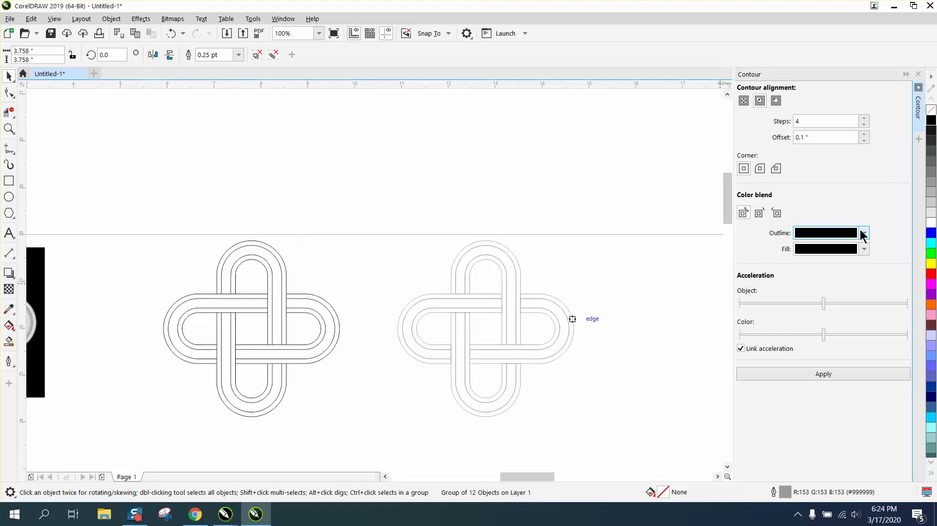
Apply a To Center contour with 10% Black outline colour and 0.001 offset to the right knot
click(862, 233)
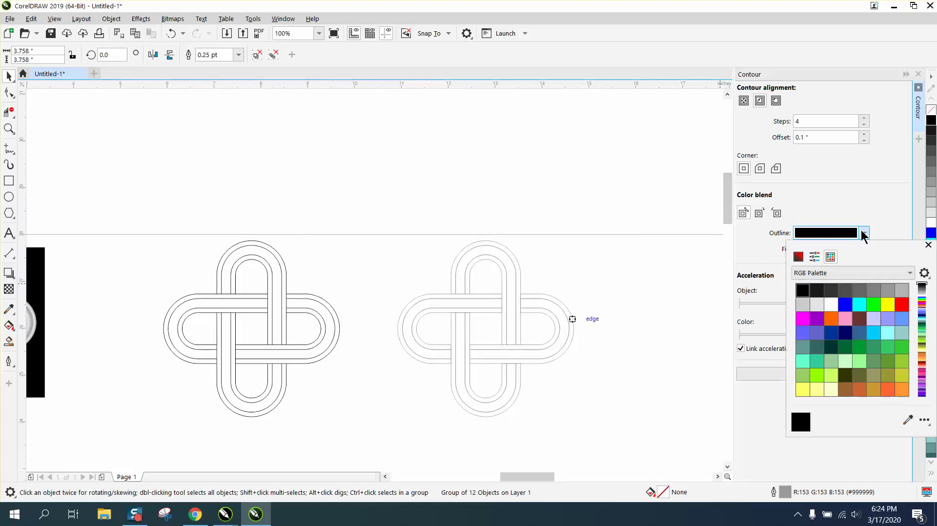
click(818, 306)
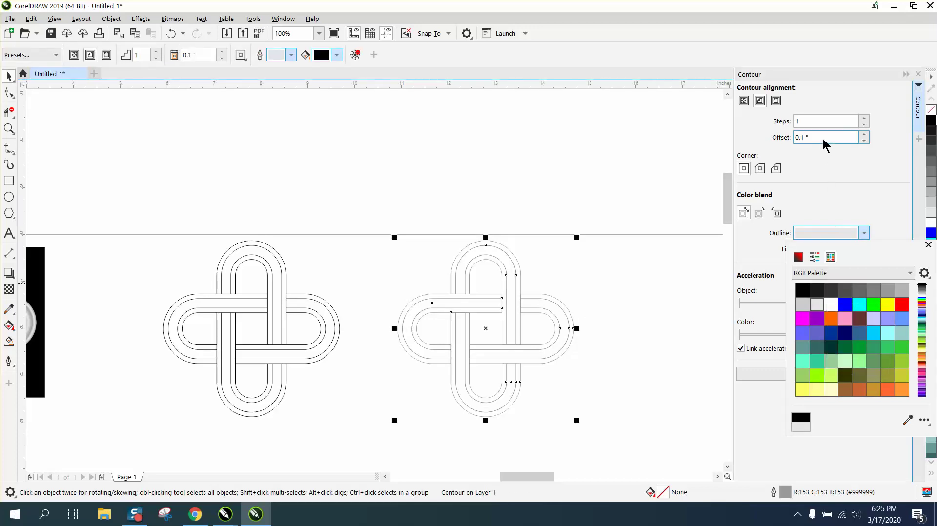
click(807, 146)
drag(814, 136, 772, 146)
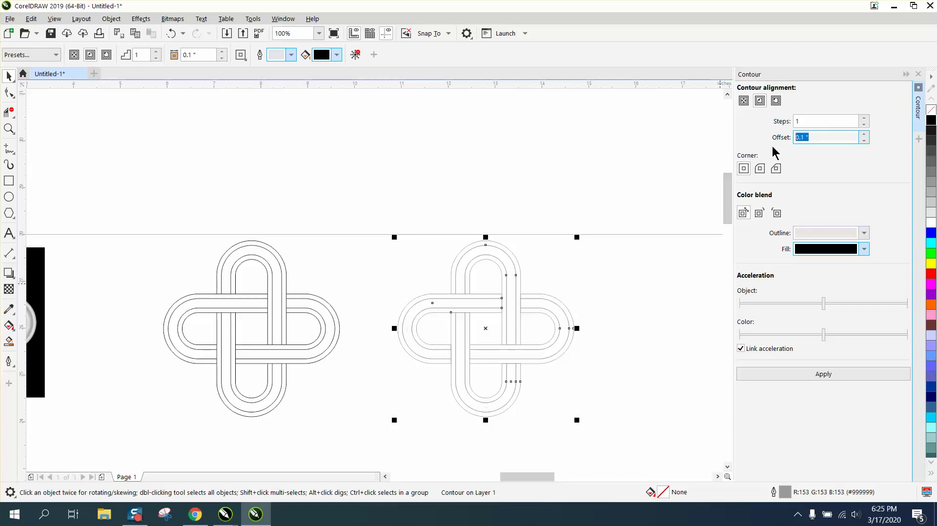
text(.001)
click(743, 101)
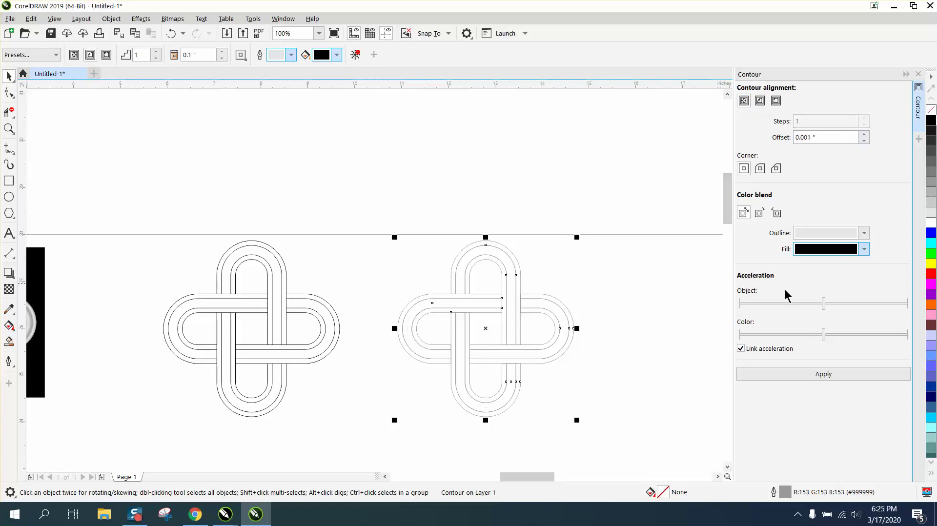
click(823, 375)
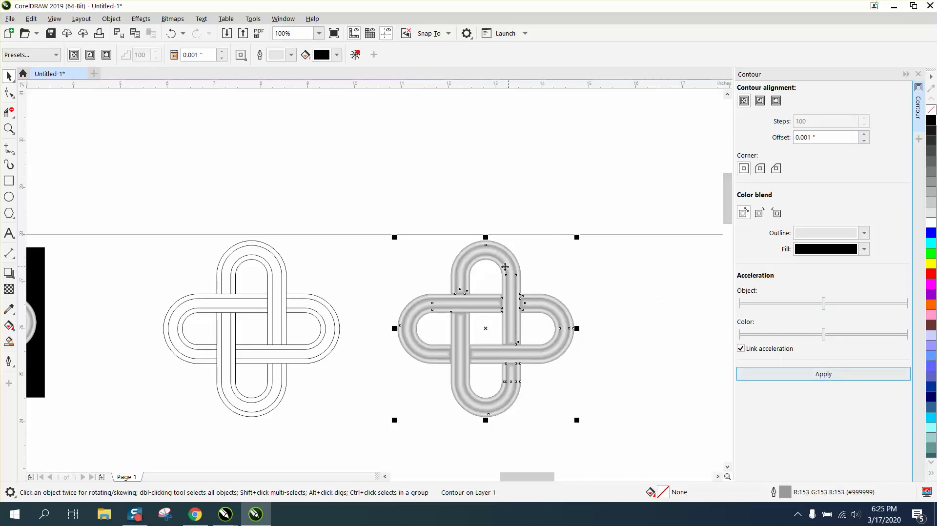
Delete the unshaded left knot, then zoom in and select the shaded knot
click(9, 128)
right_click(360, 205)
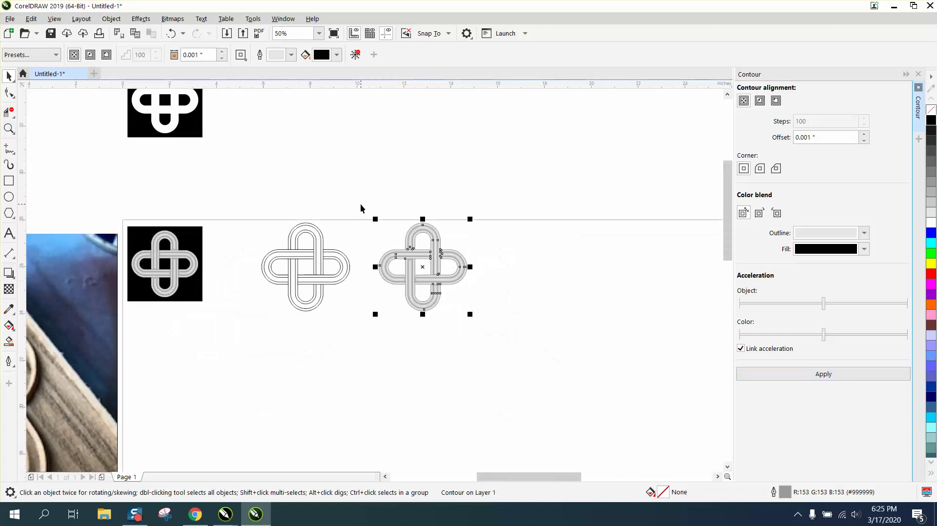
drag(252, 229, 340, 304)
key(Delete)
key(Delete)
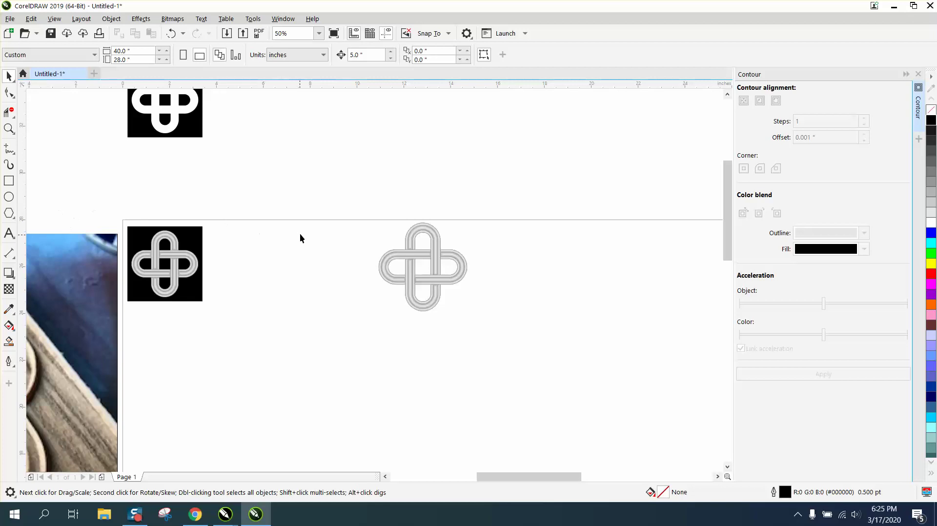
click(9, 128)
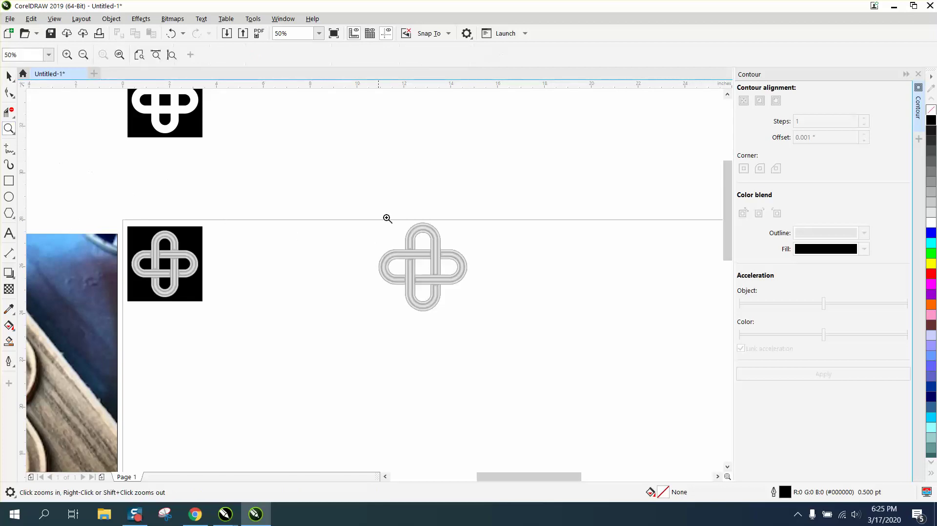
drag(377, 209, 508, 328)
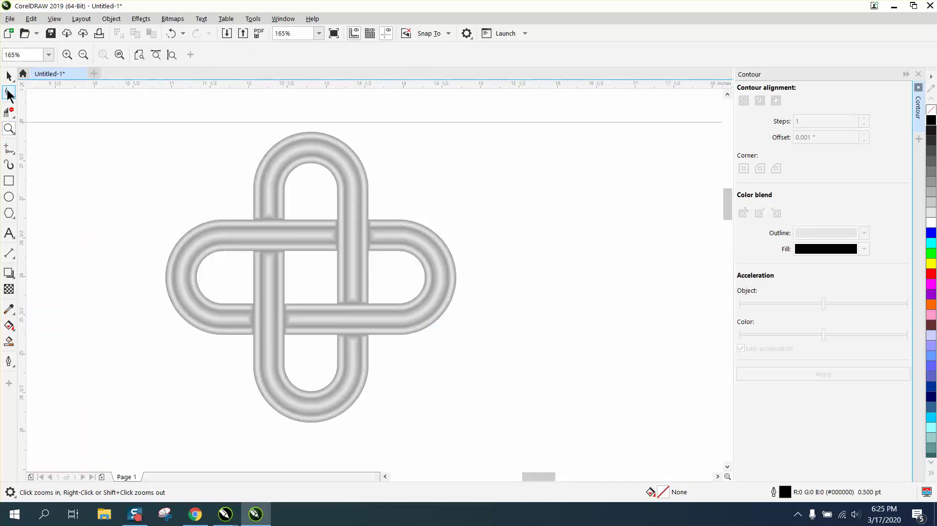
key(space)
scroll(197, 149, down, 3)
drag(334, 296, 358, 301)
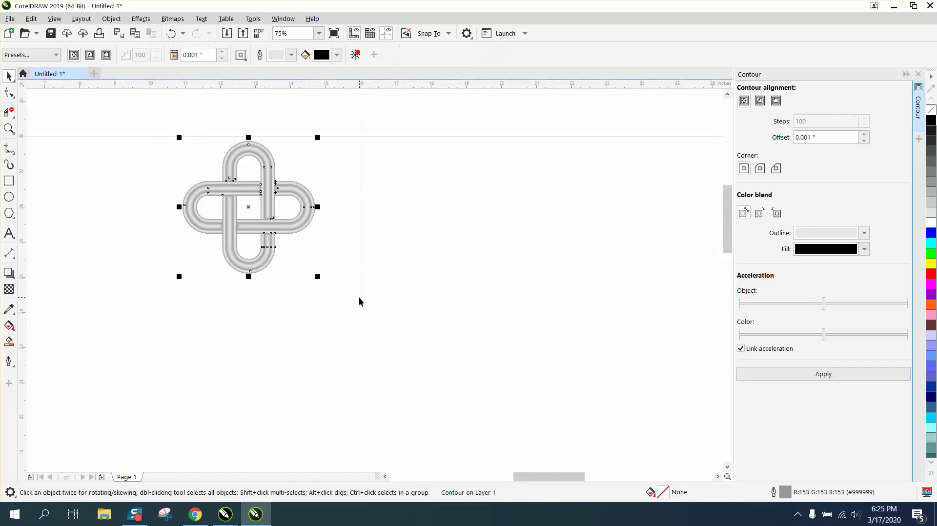
Delete a stray thin rectangle drawn above the knot and reselect the shaded knot
click(10, 182)
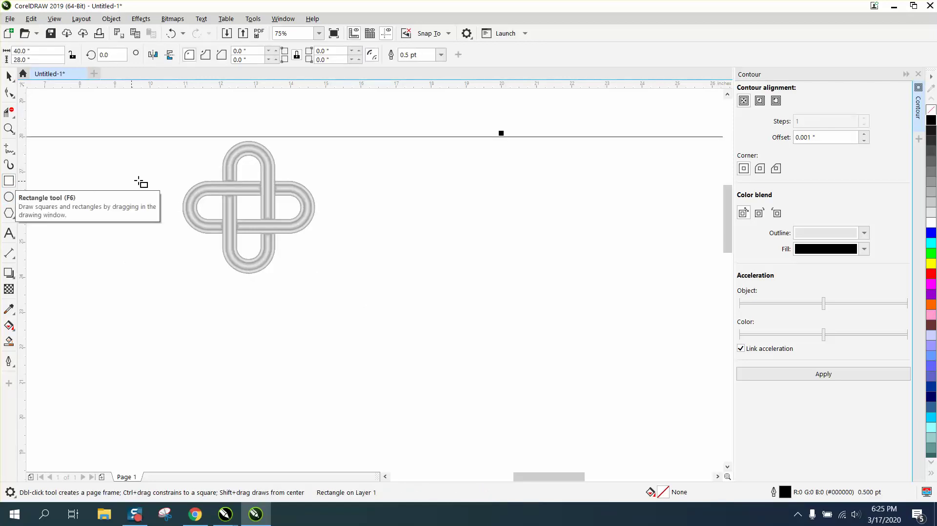
click(166, 33)
drag(162, 147, 162, 108)
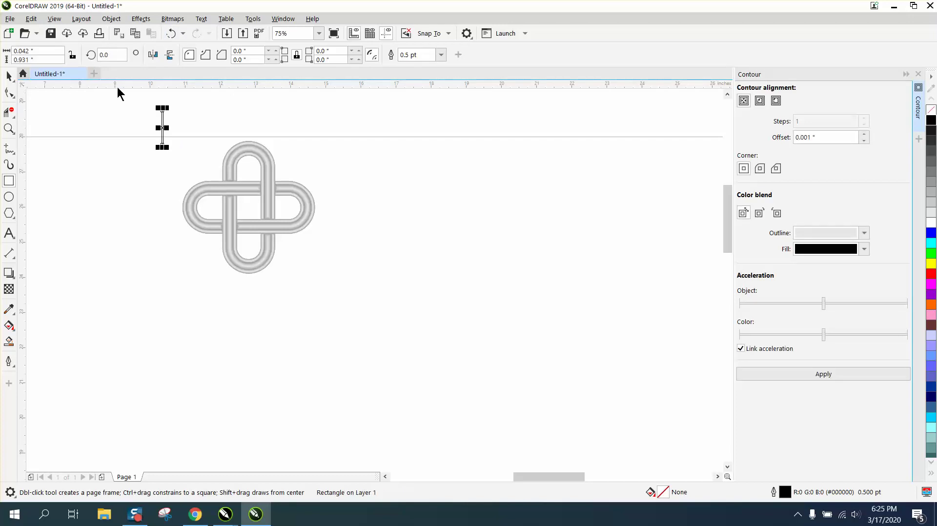
key(Delete)
click(9, 76)
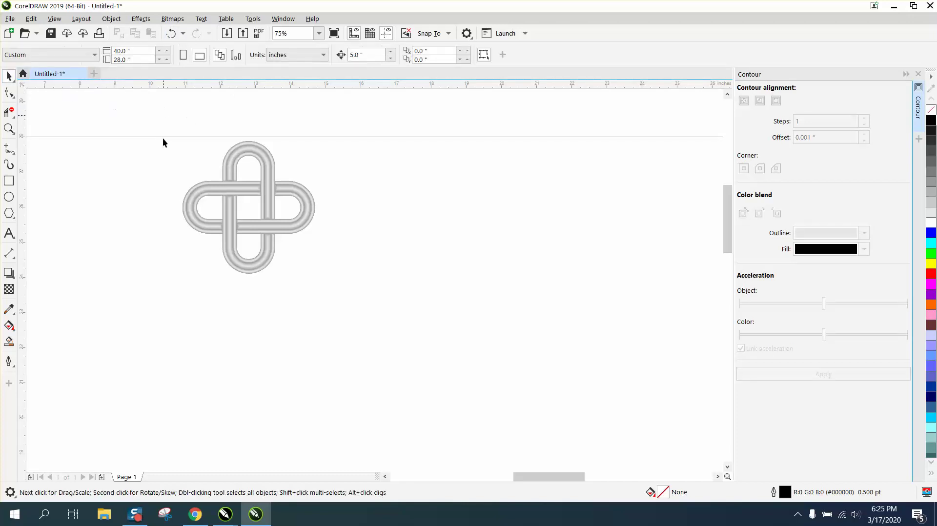
drag(389, 308, 388, 307)
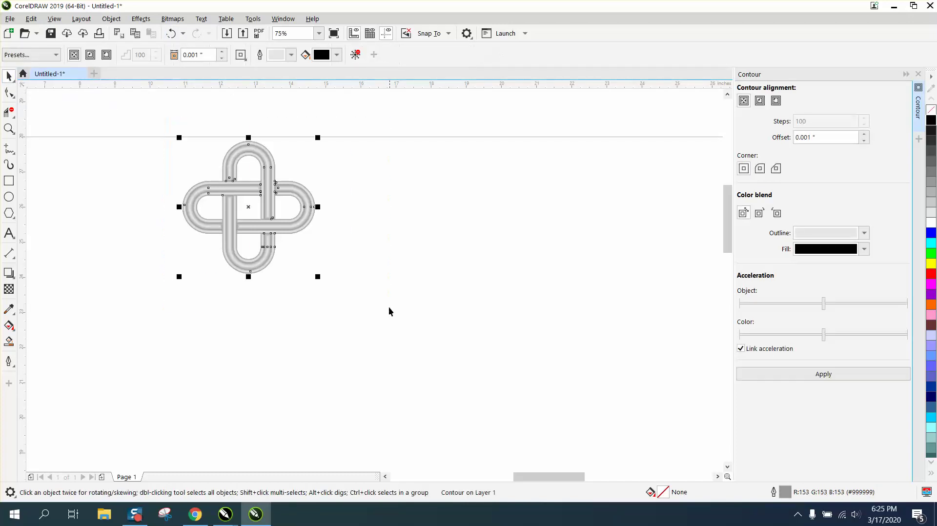
Drag the square's corner out to 4.178 inches and marquee-select all the knot's pieces
click(9, 182)
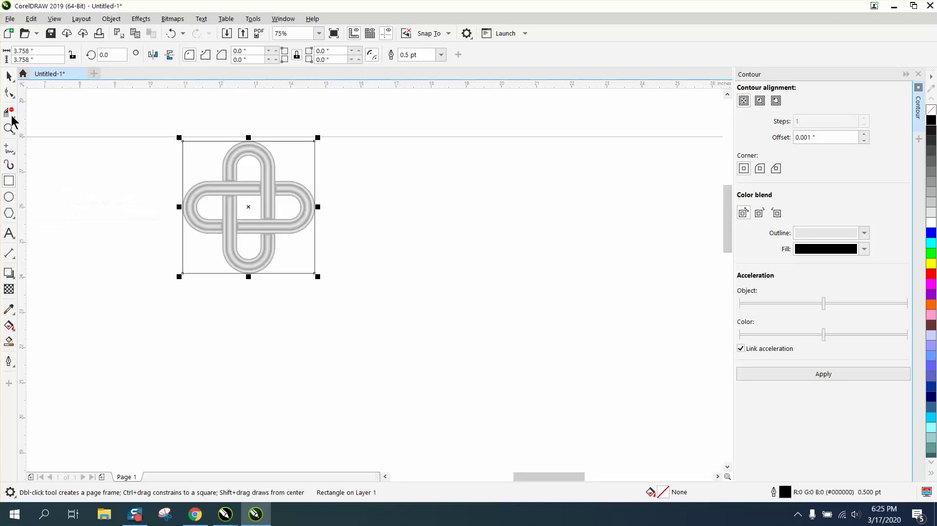
click(9, 76)
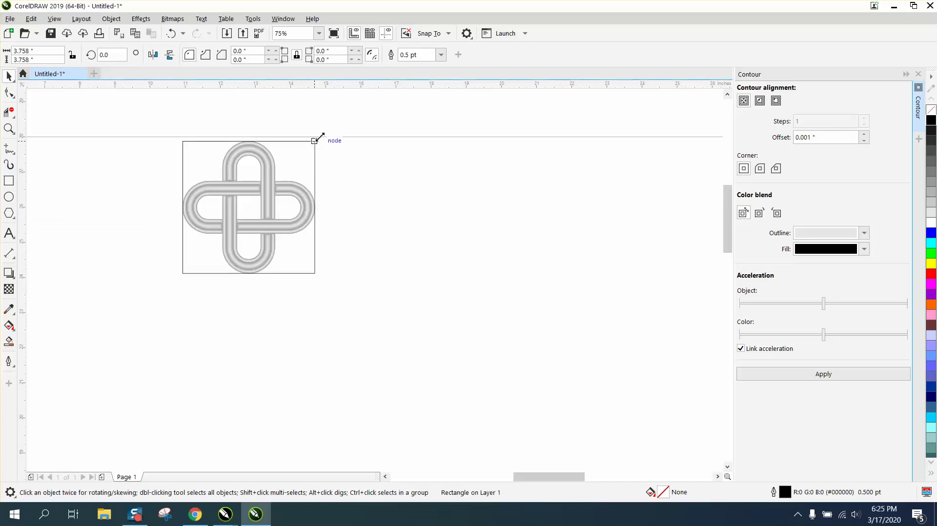
drag(319, 137, 329, 130)
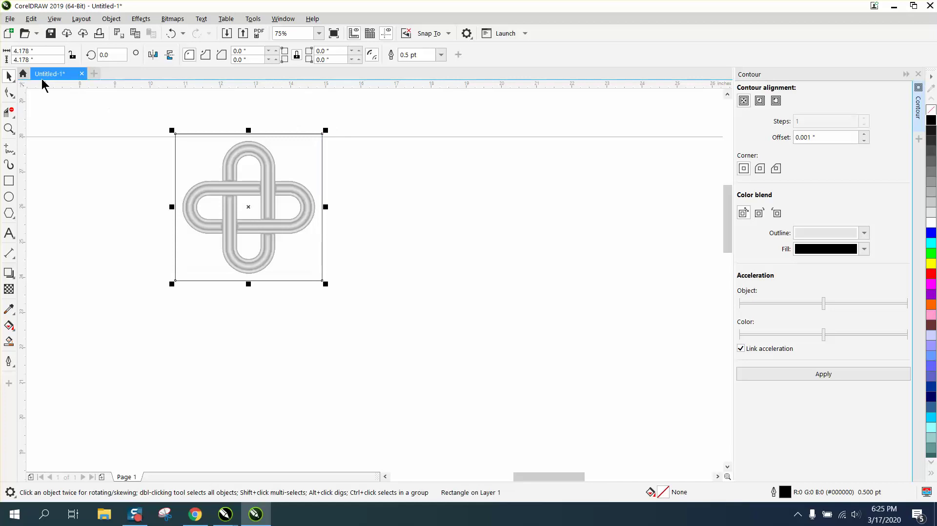
drag(114, 124, 398, 292)
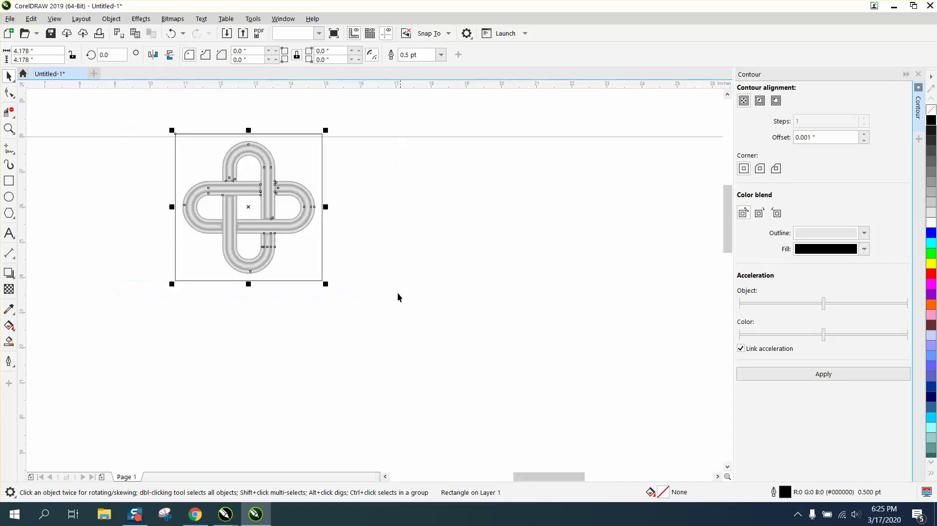
scroll(379, 232, down, 2)
Move the framed knot to the left and zoom in on it
drag(320, 219, 212, 225)
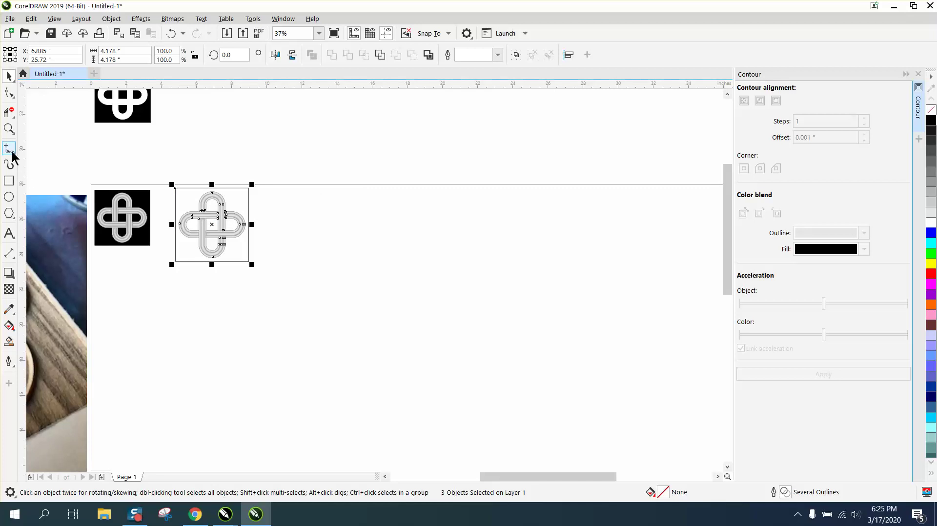
click(9, 129)
drag(153, 180, 314, 301)
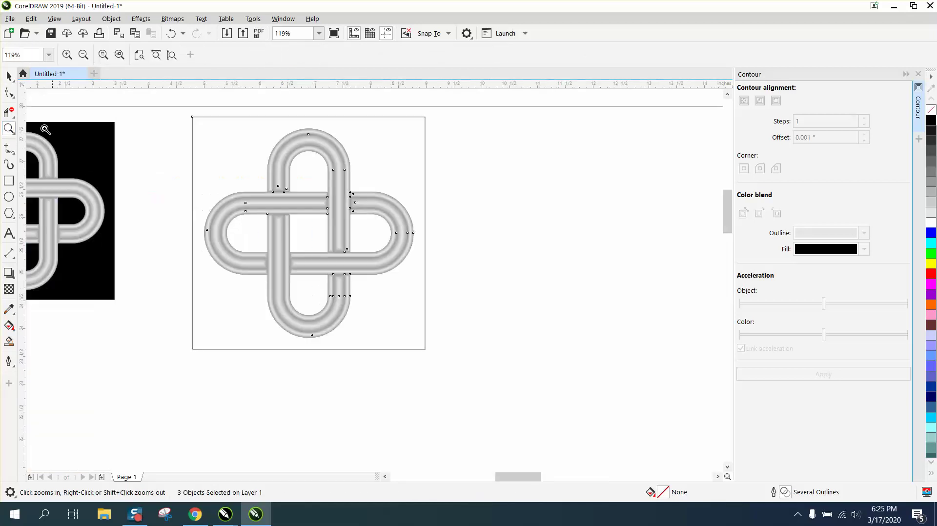
Smart Fill the background and the centre, right, left and bottom openings black, without outline
click(9, 341)
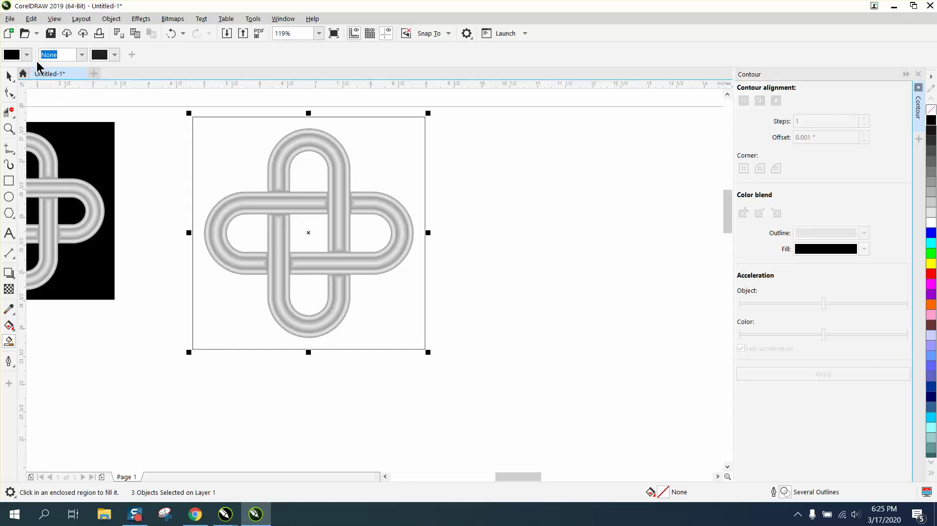
click(60, 55)
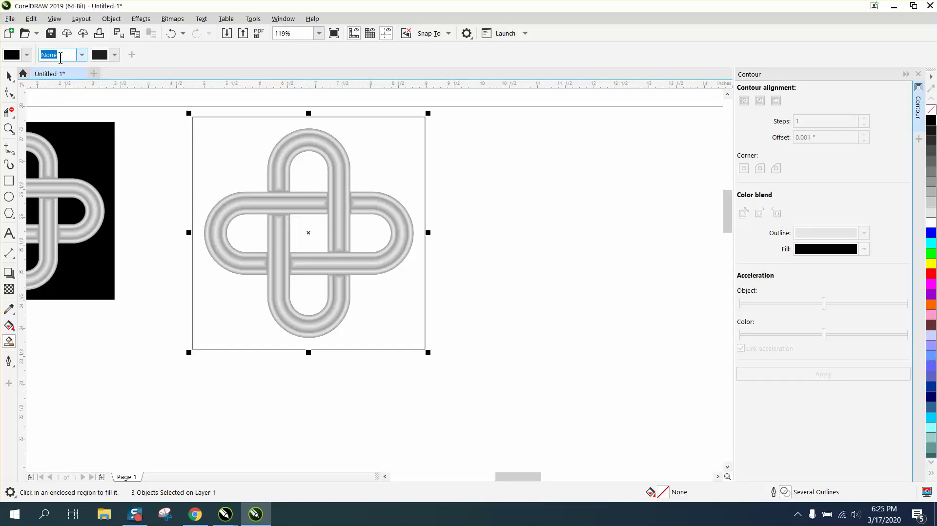
click(394, 159)
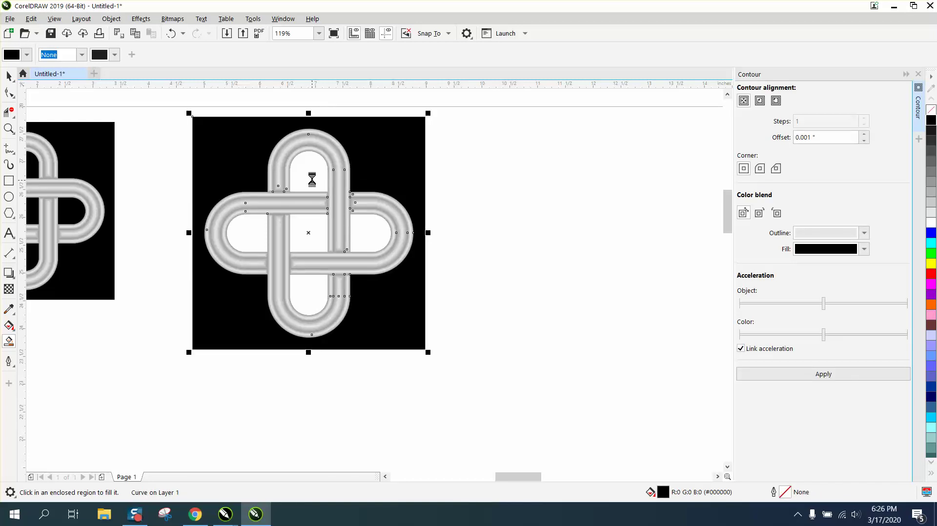
click(317, 225)
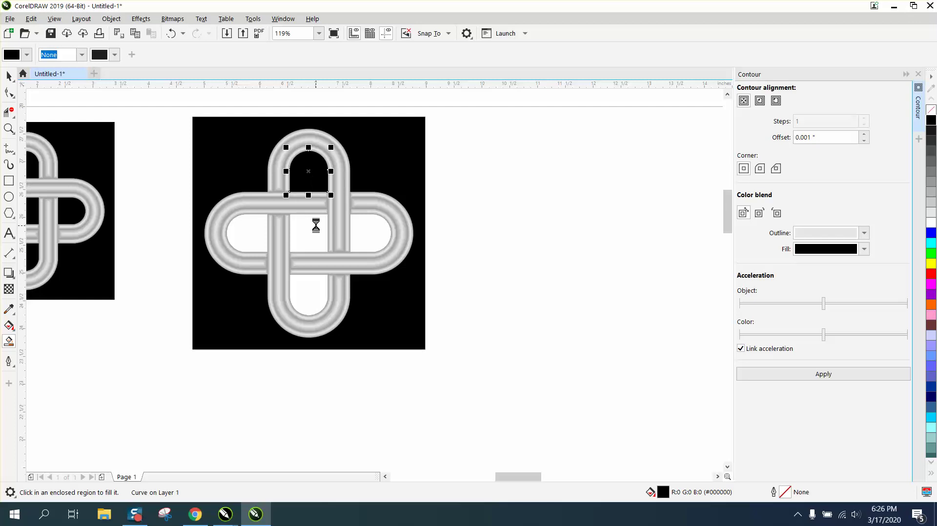
click(362, 226)
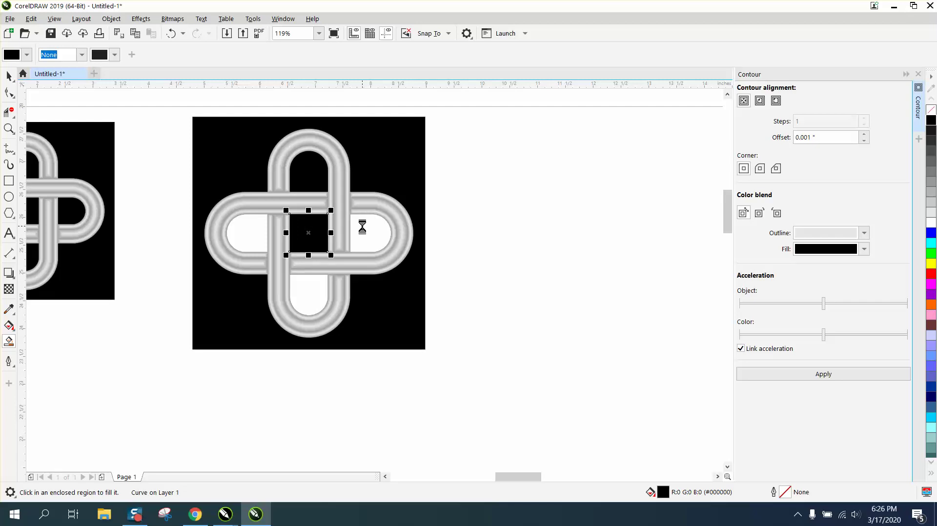
click(251, 233)
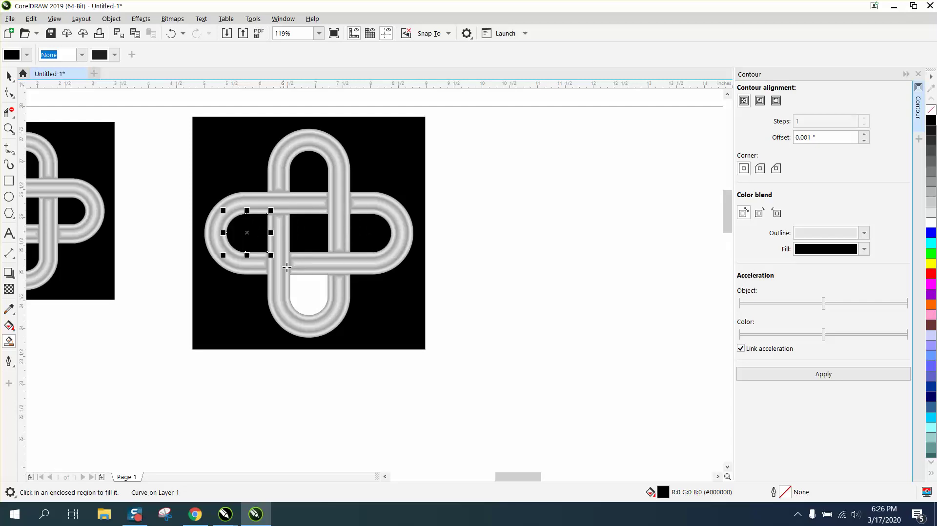
click(308, 287)
Move the large black background square up above the page
scroll(309, 286, down, 2)
click(11, 79)
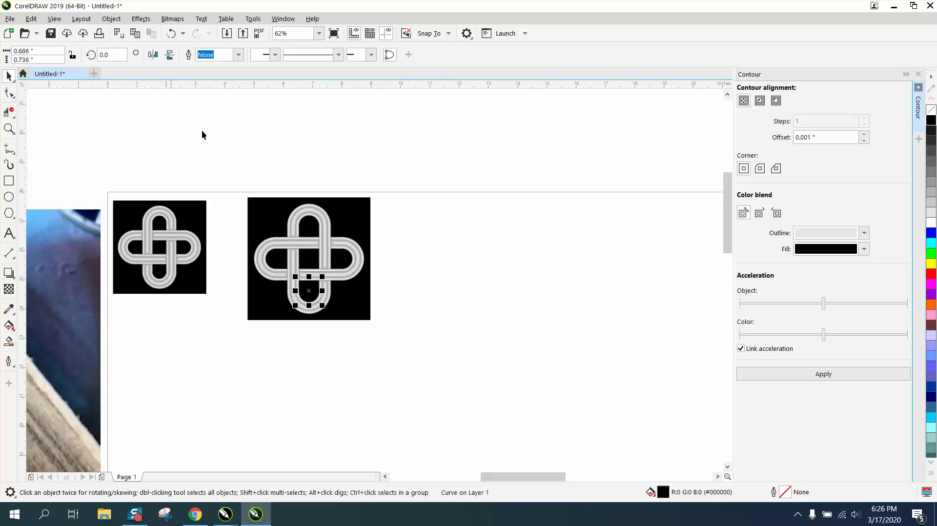
click(366, 180)
click(357, 206)
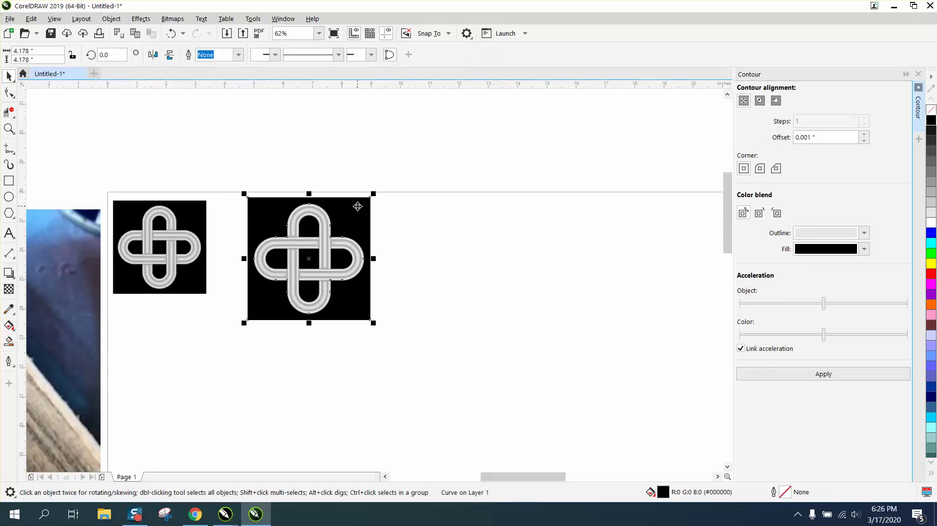
drag(358, 207, 357, 60)
Move the top, right, centre, bottom and left black loop pieces up with Ctrl+R
click(317, 227)
key(ctrl+r)
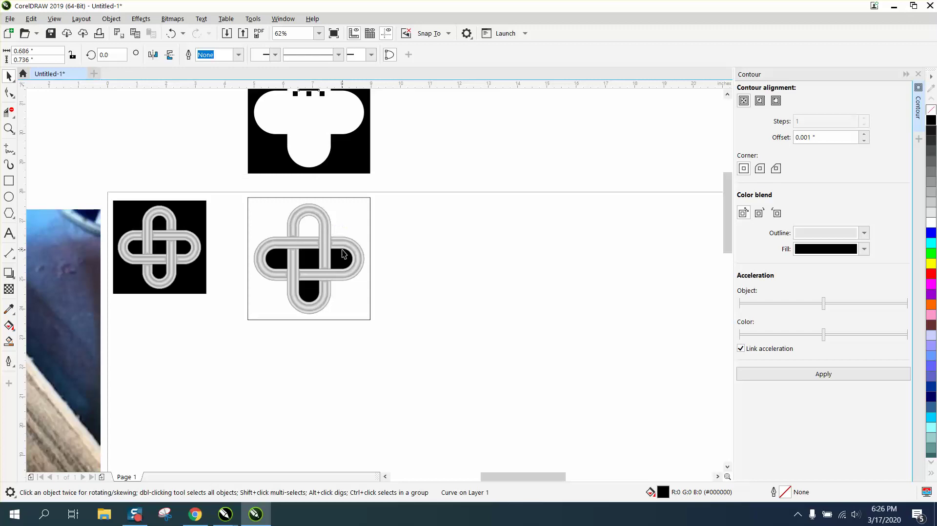
click(343, 258)
key(ctrl+r)
click(314, 262)
key(ctrl+r)
click(309, 293)
key(ctrl+r)
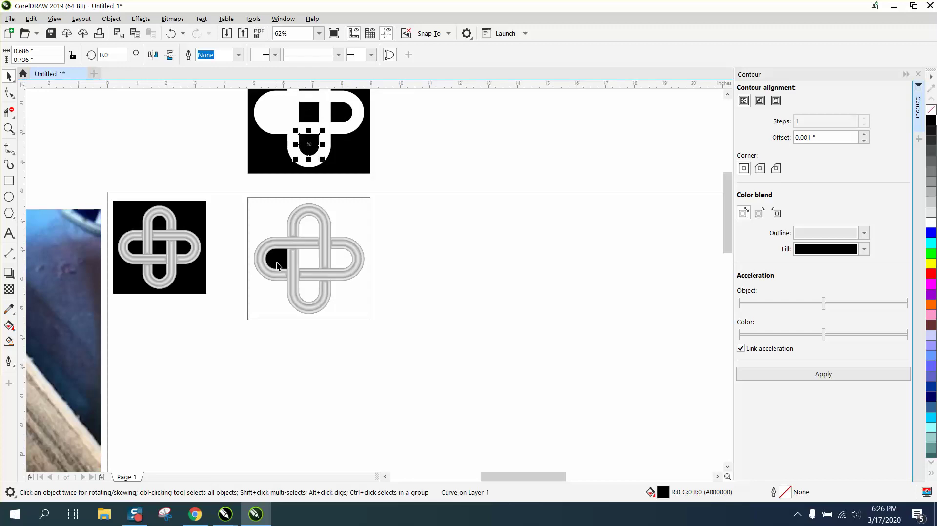
click(280, 258)
key(ctrl+r)
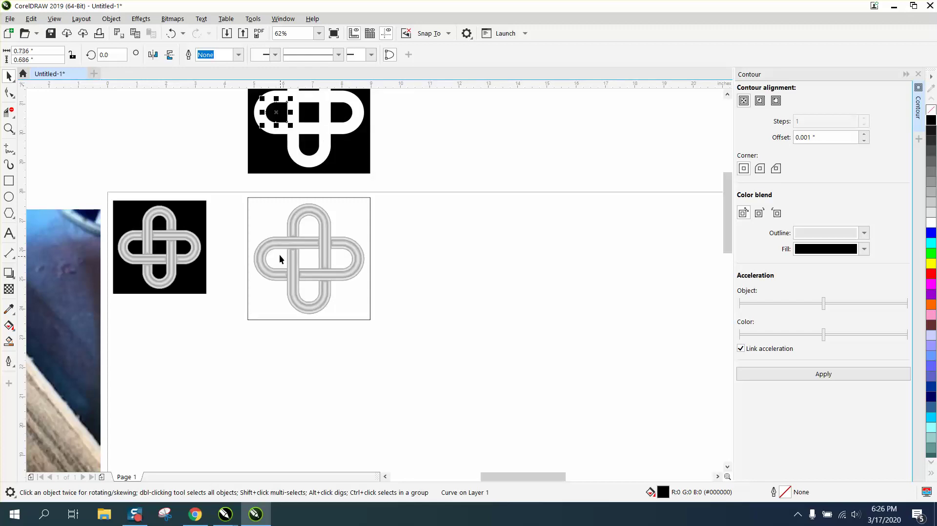
Duplicate the black square and its pieces behind the lower shaded knot, then zoom in
click(9, 341)
scroll(283, 242, down, 2)
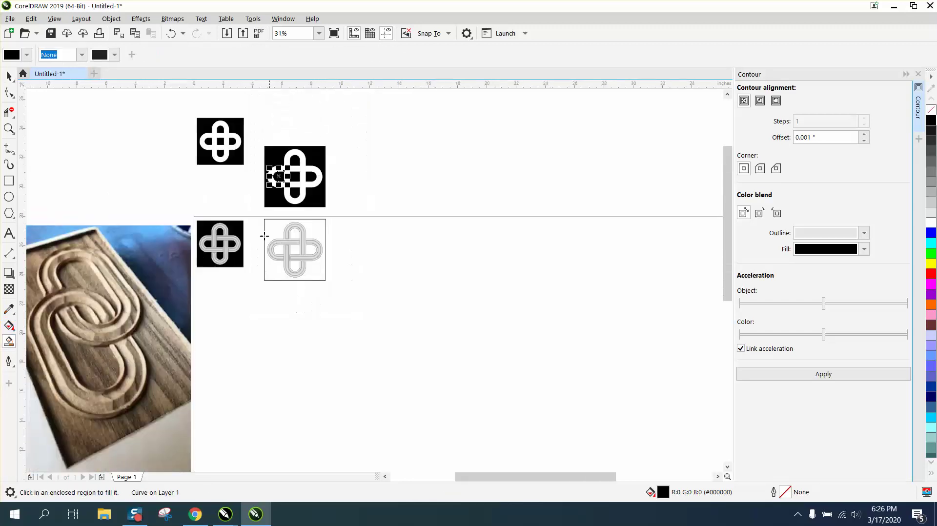
click(9, 75)
drag(259, 161, 369, 215)
key(ctrl+d)
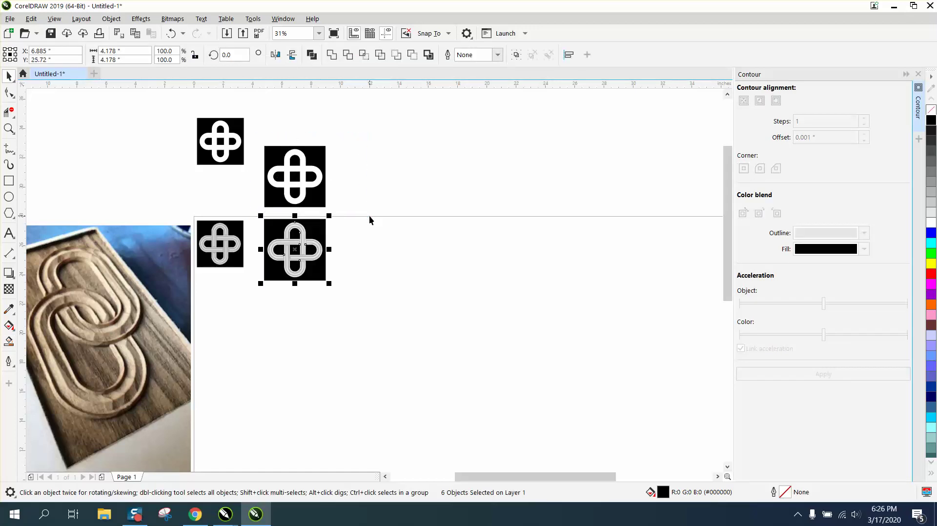
click(9, 128)
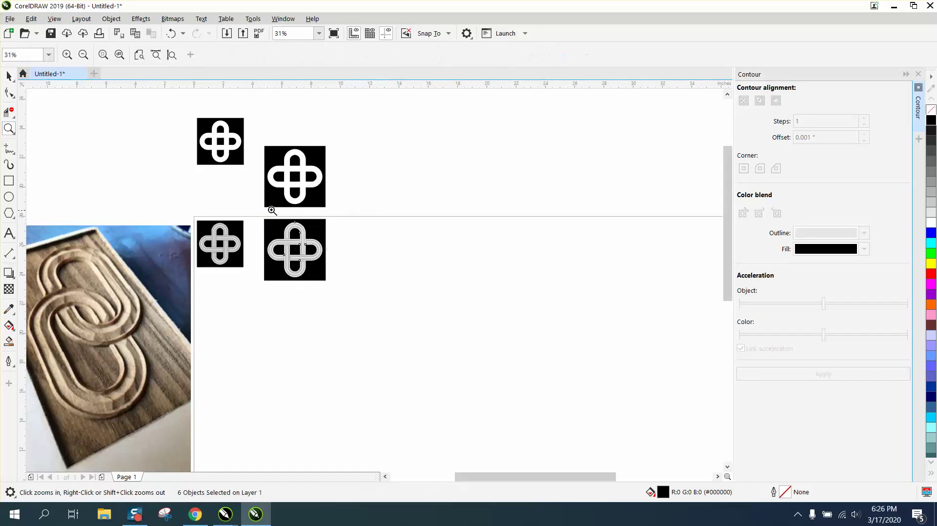
drag(257, 205, 427, 311)
Convert all knot and background pieces to a 300 dpi Grayscale (8-bit) bitmap
click(9, 76)
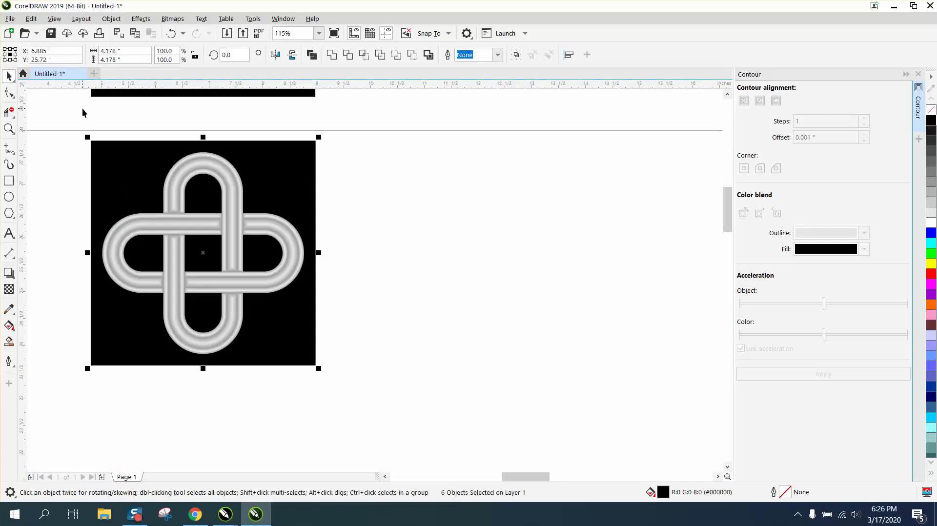
drag(69, 115, 347, 383)
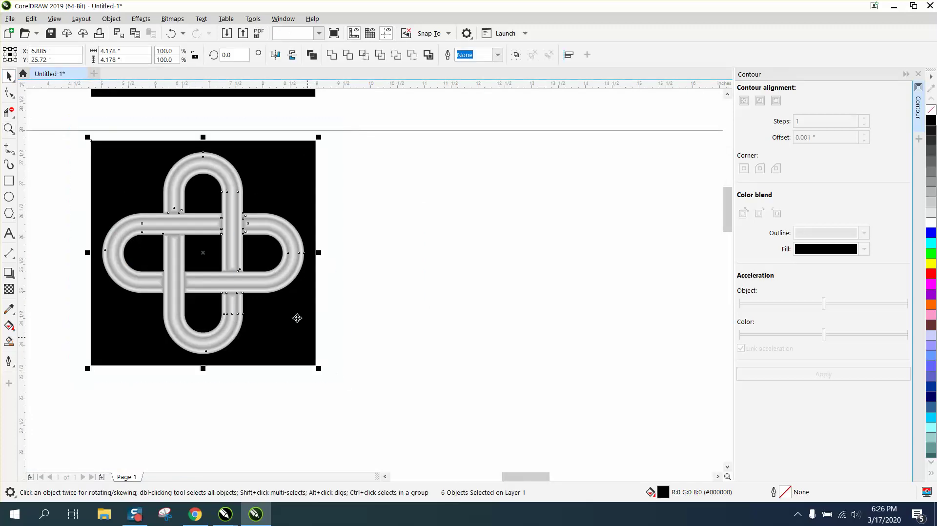
click(172, 19)
click(185, 32)
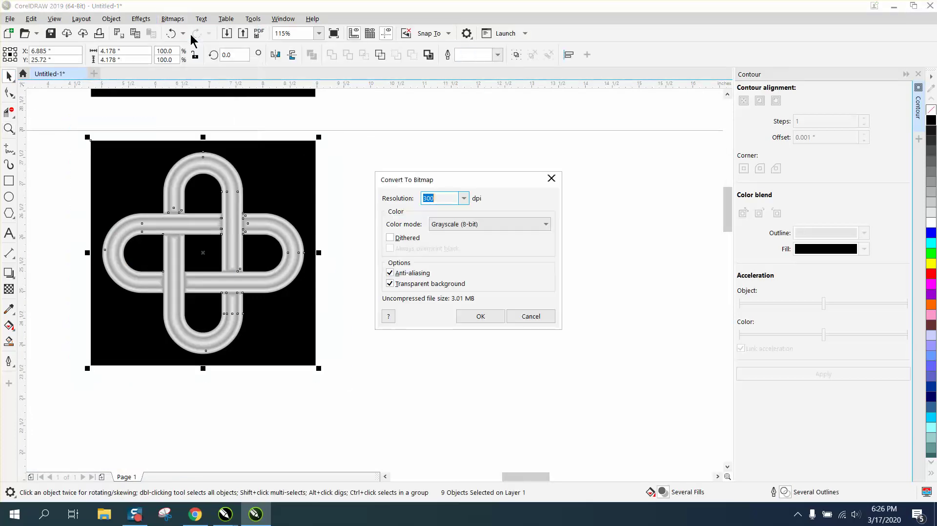
click(478, 317)
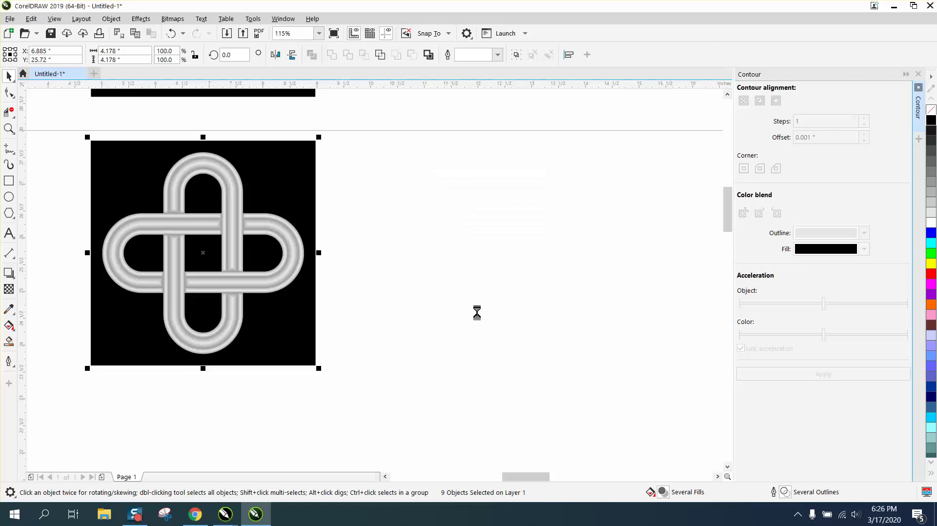
Zoom in to inspect the bitmap's top arc edges, then zoom back out
click(9, 128)
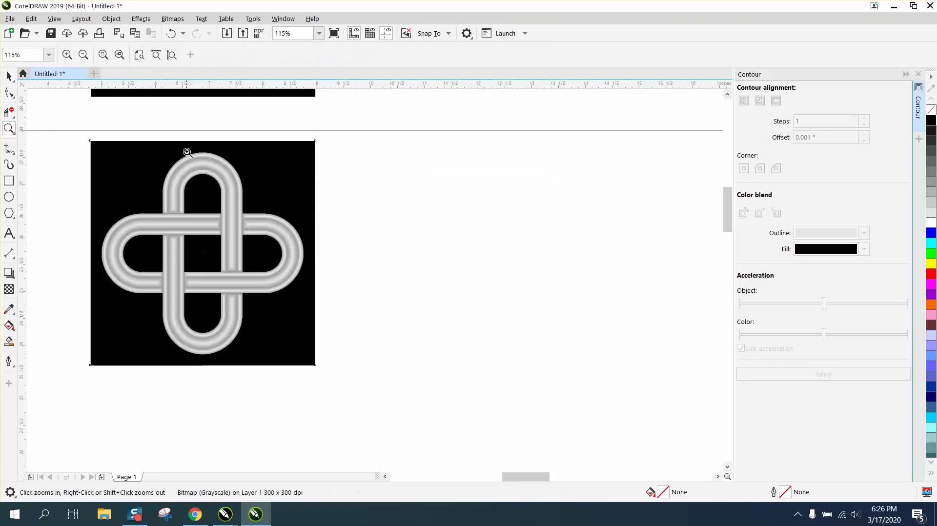
drag(188, 152, 257, 188)
right_click(336, 198)
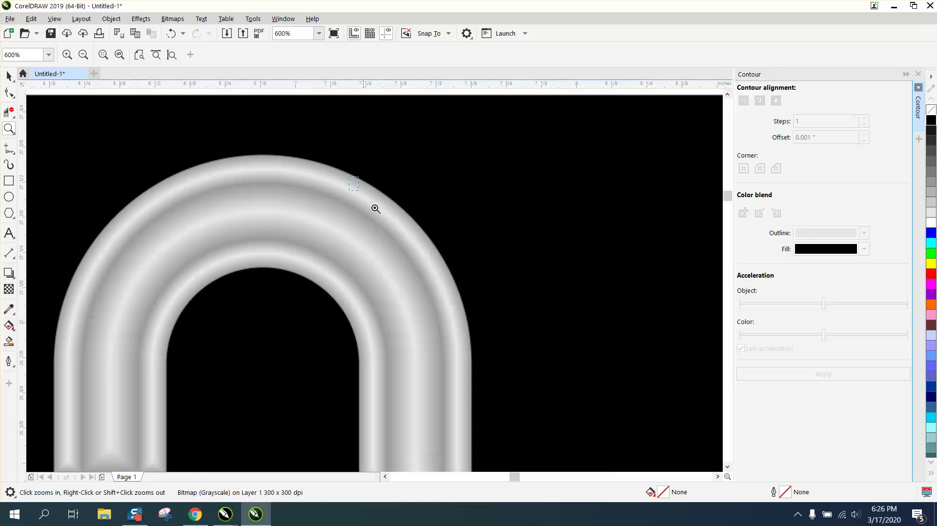
drag(361, 178, 443, 230)
right_click(424, 224)
right_click(423, 223)
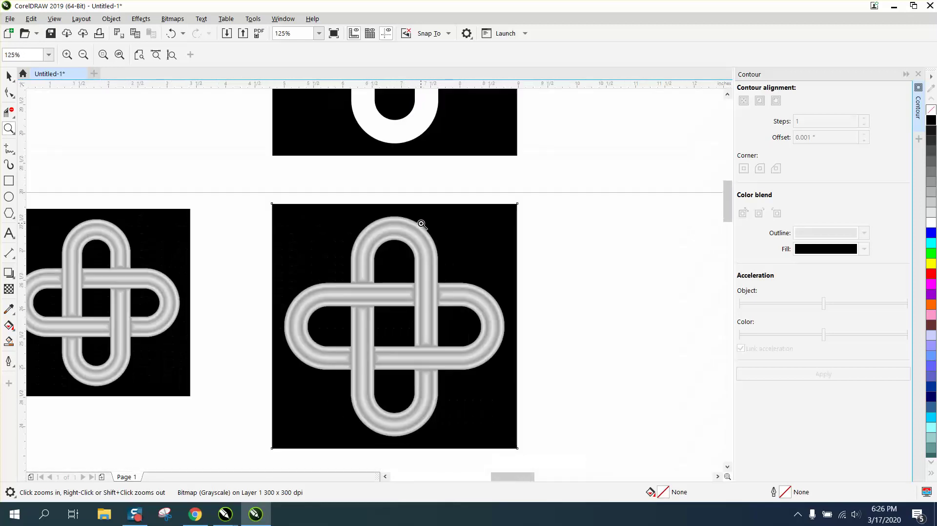
right_click(422, 223)
click(9, 76)
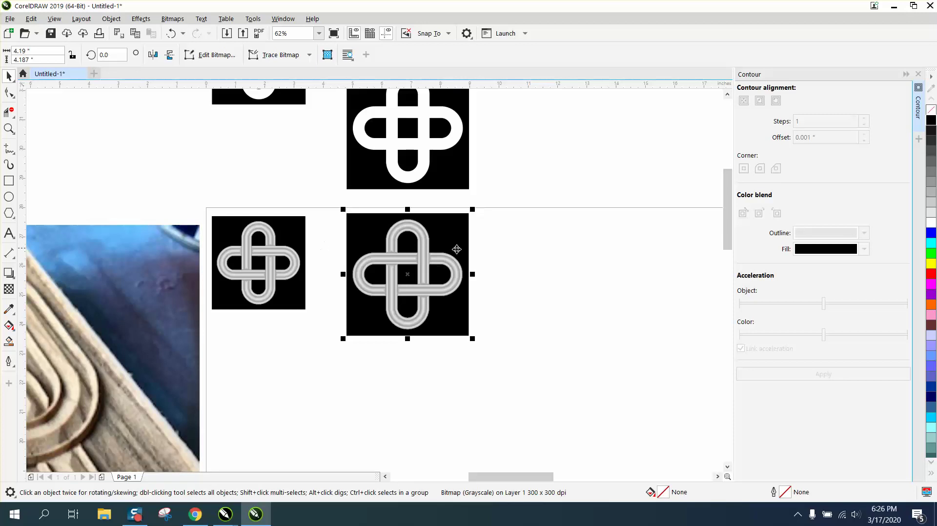
Select the smaller shaded knot bitmap and zoom in on it
scroll(456, 250, down, 1)
drag(340, 232, 402, 294)
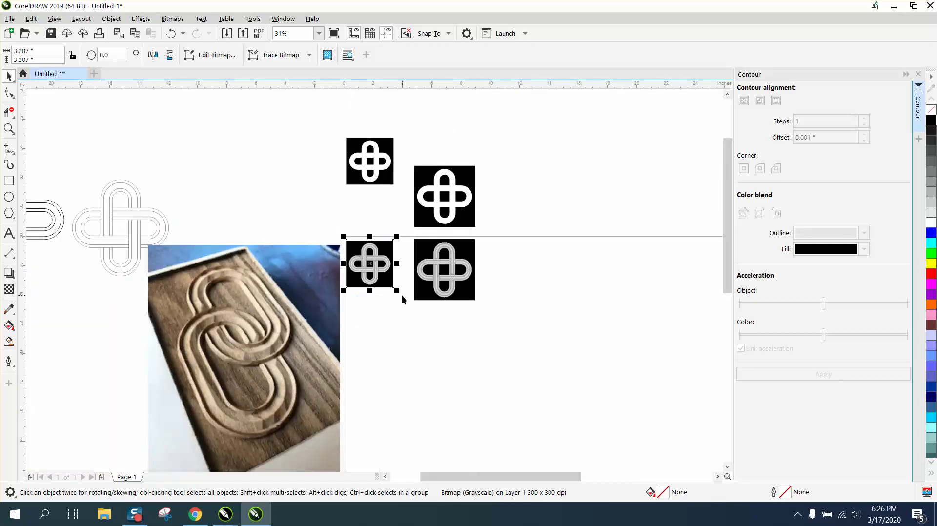
click(8, 128)
drag(313, 236, 419, 312)
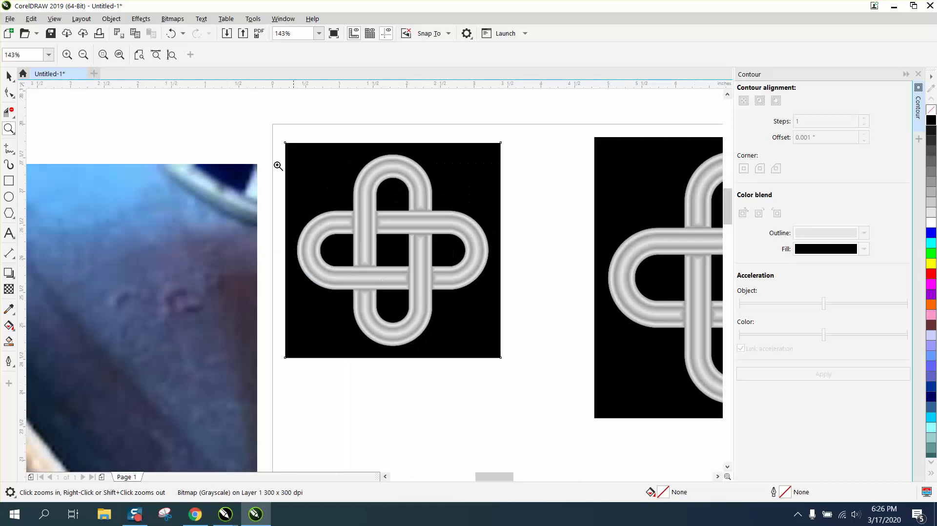
click(8, 76)
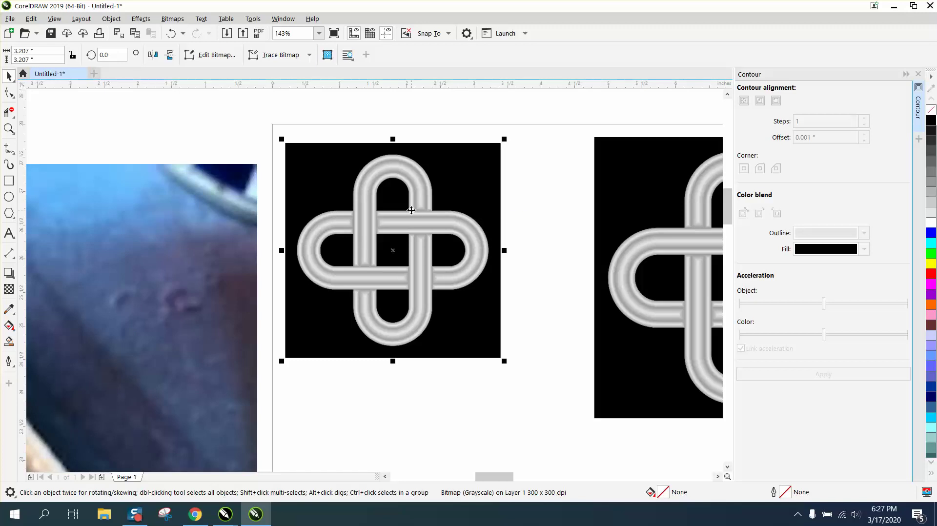
Return the grayscale knot bitmap above the page and nudge the white knot square down
scroll(413, 210, down, 5)
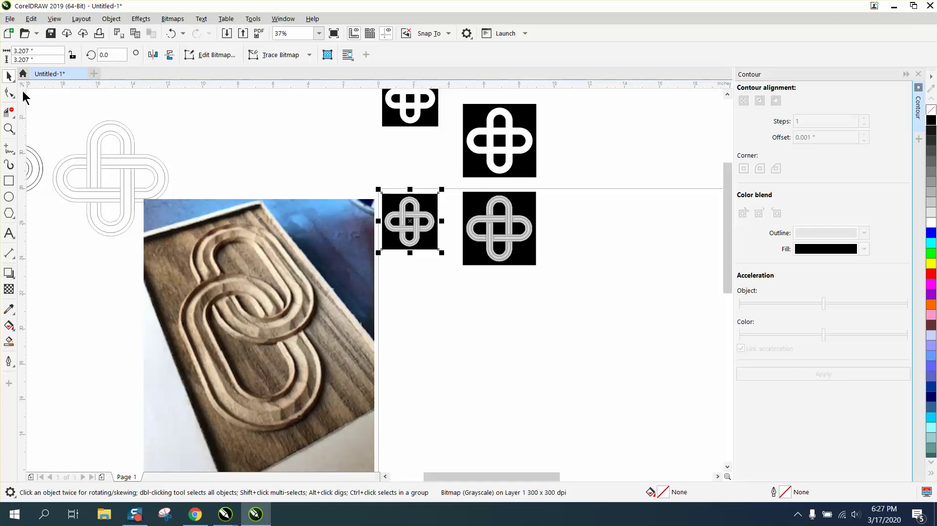
drag(358, 163, 448, 262)
key(ctrl+z)
key(ctrl+z)
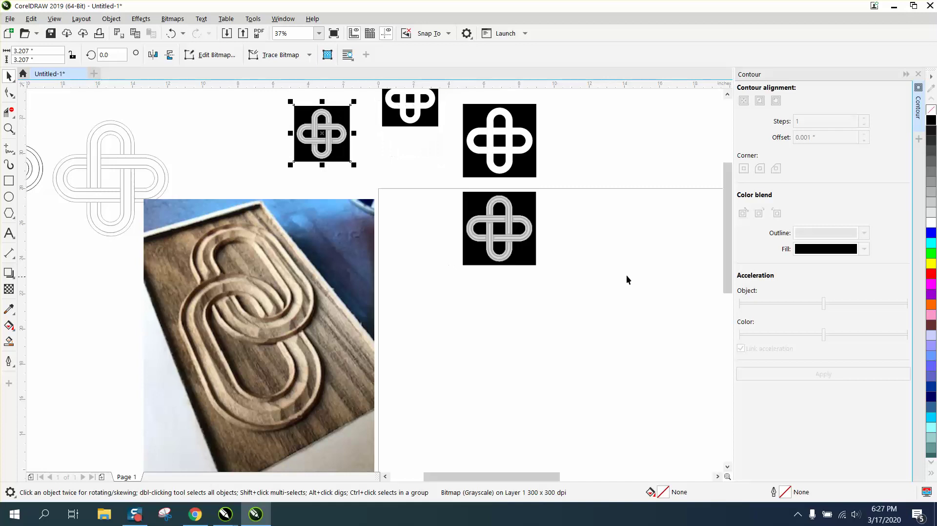
scroll(573, 253, down, 2)
click(473, 156)
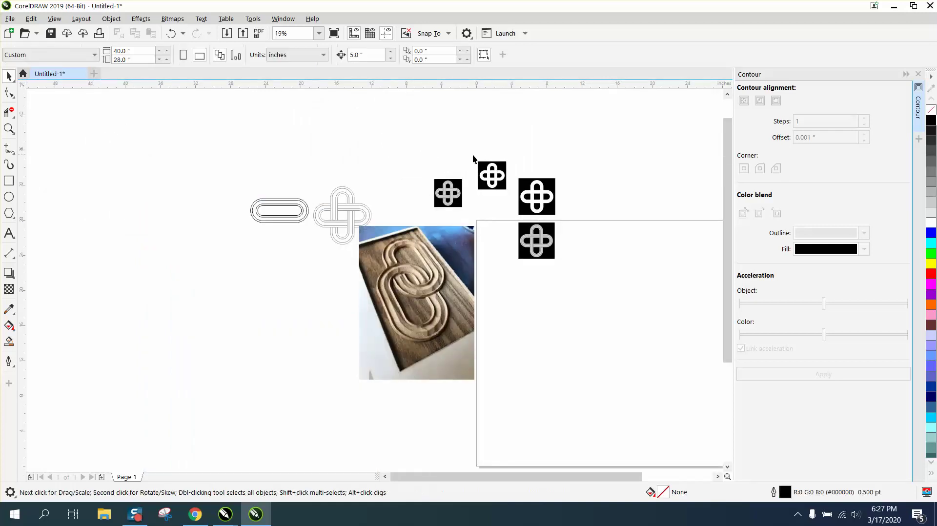
click(505, 194)
key(Down)
key(Down)
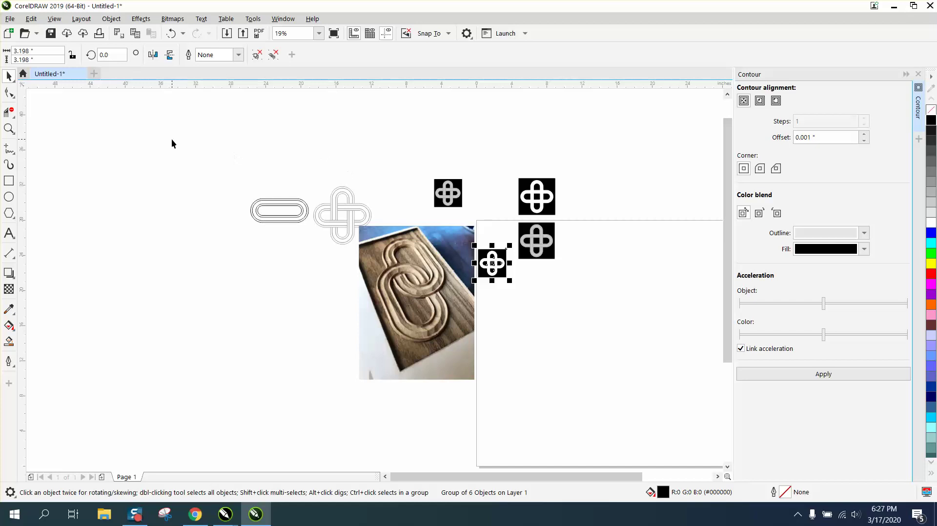
Undo both nudges, zoom in on the knot squares, and undo a trial move of the white square
click(172, 33)
click(171, 34)
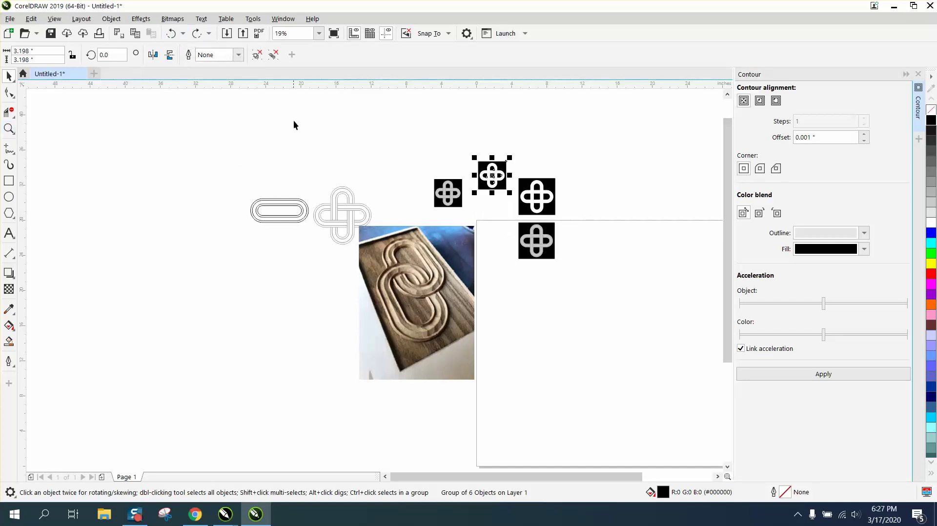
click(7, 113)
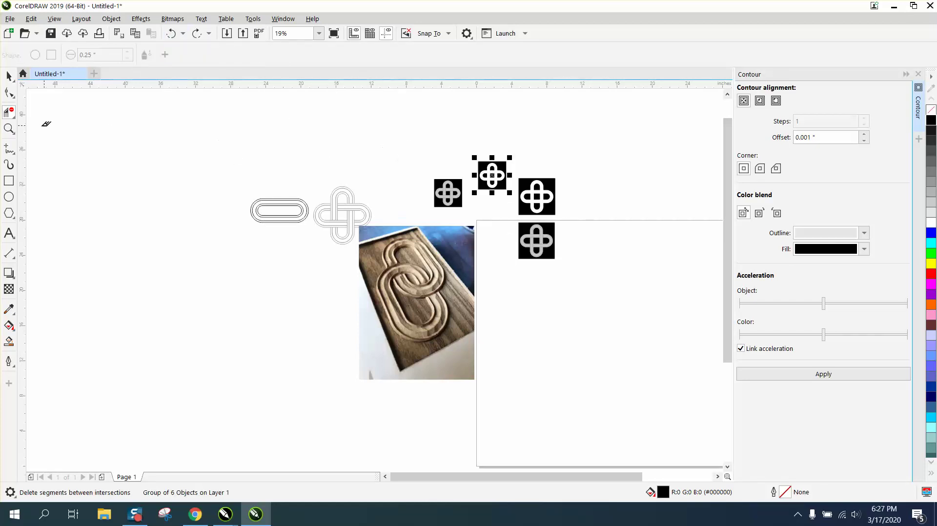
click(9, 129)
drag(429, 160, 593, 256)
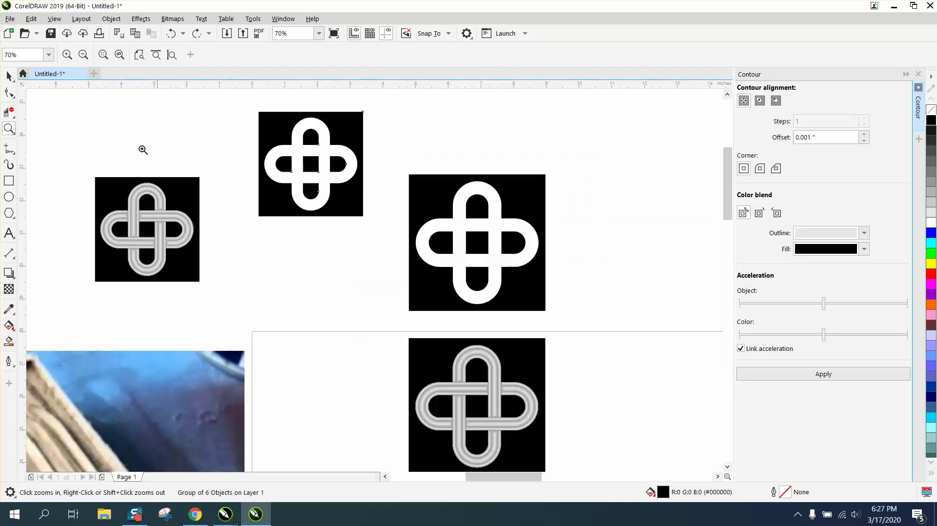
click(10, 76)
click(258, 111)
drag(259, 112, 95, 177)
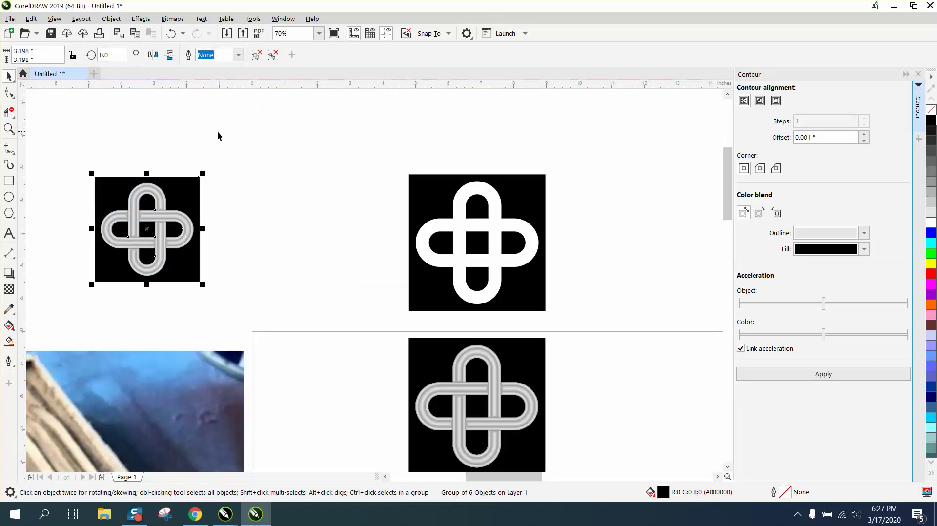
key(ctrl+z)
Align the grayscale knot bitmap to the page's top-left, then undo it
click(195, 210)
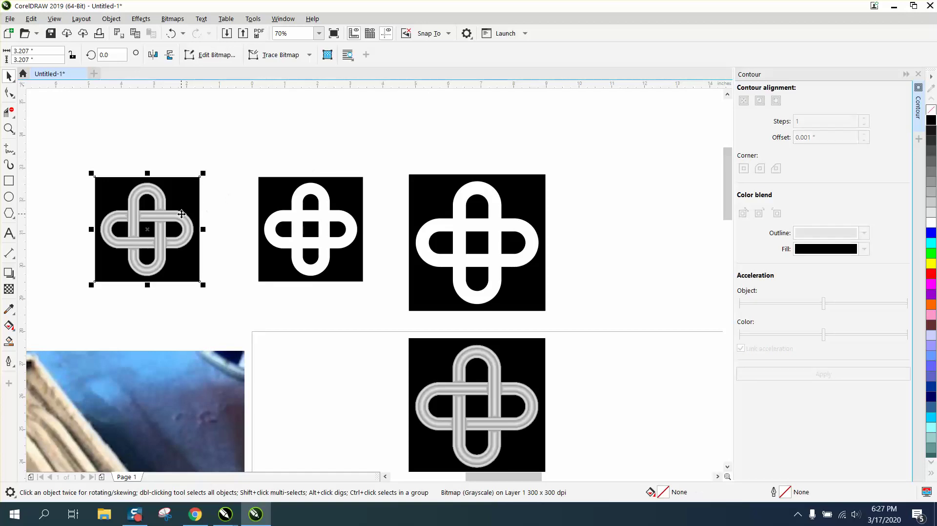
key(l)
key(t)
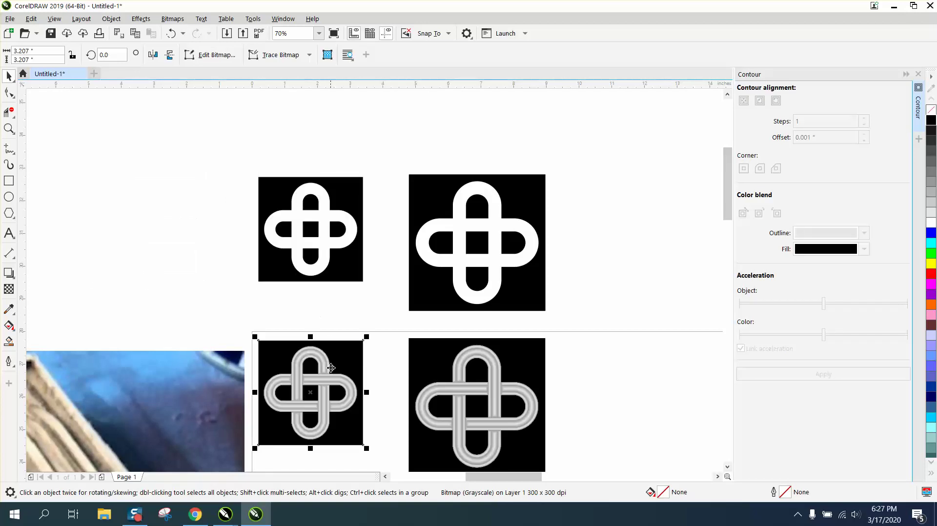
key(ctrl+z)
key(ctrl+z)
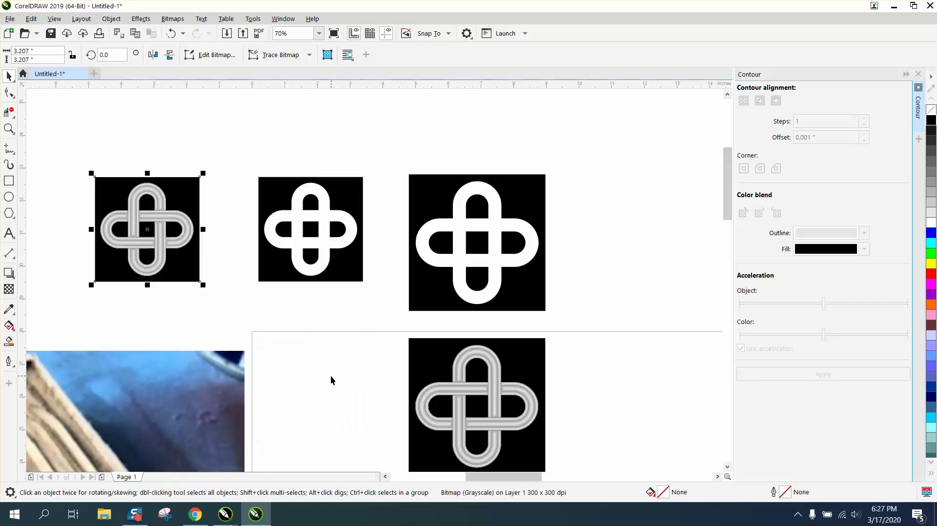
Align the middle white knot square to the page's top and left edges
click(290, 234)
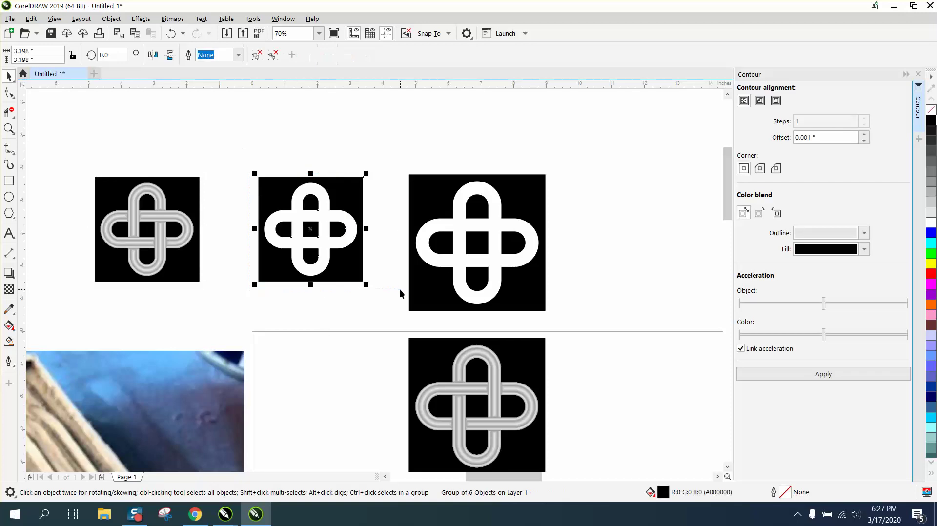
key(p)
key(l)
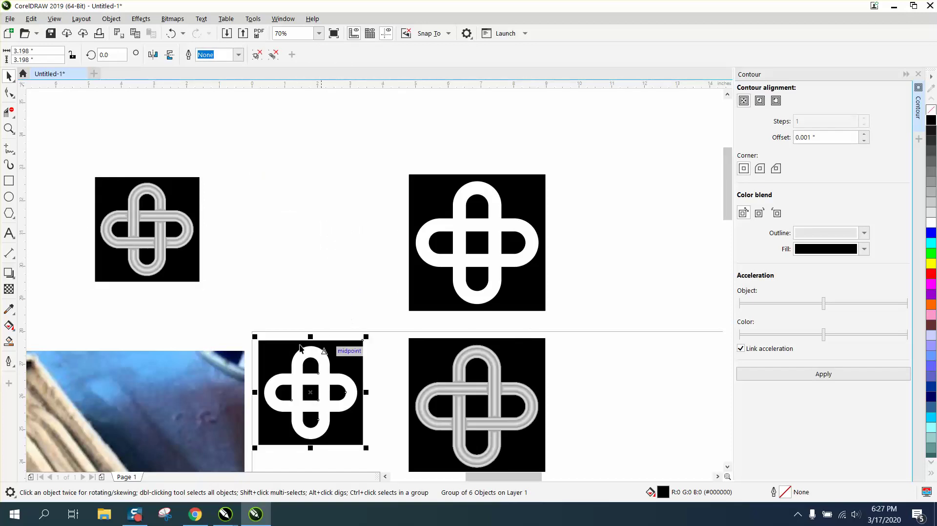
scroll(192, 366, down, 2)
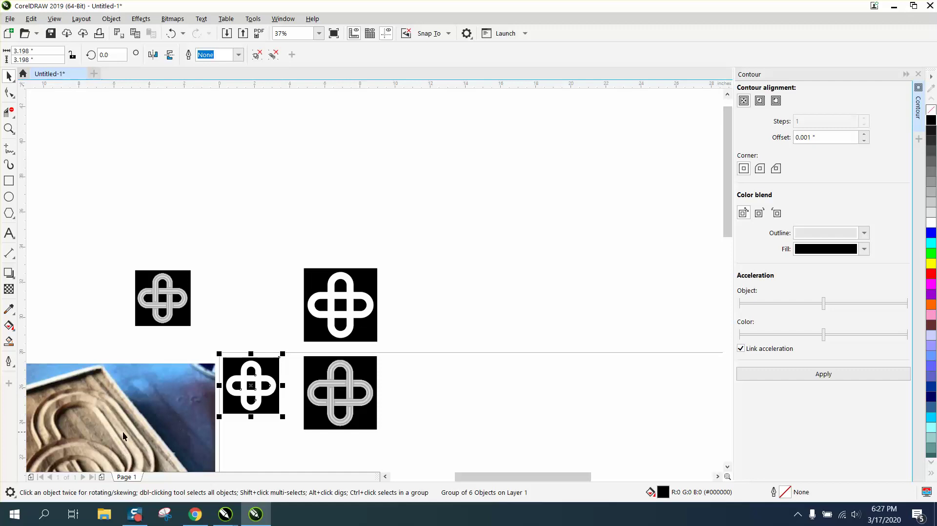
scroll(128, 412, down, 3)
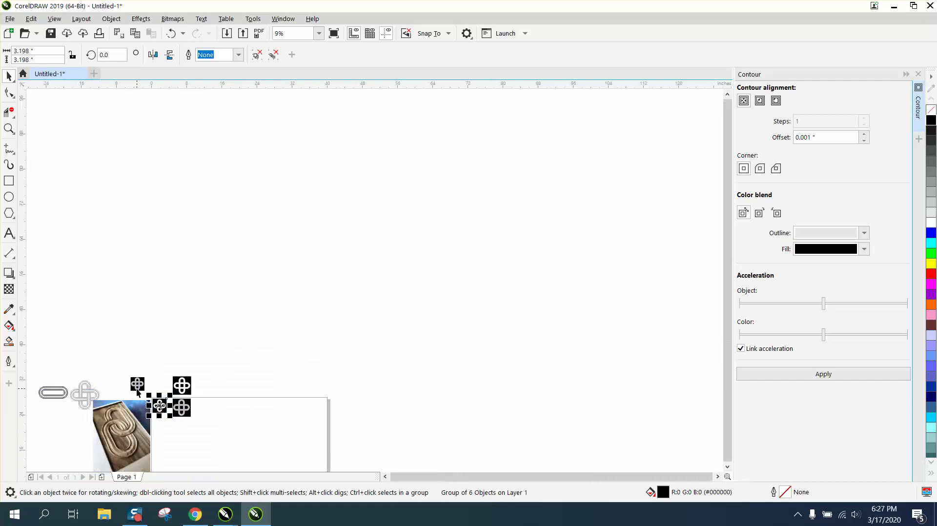
click(8, 128)
drag(84, 392, 224, 458)
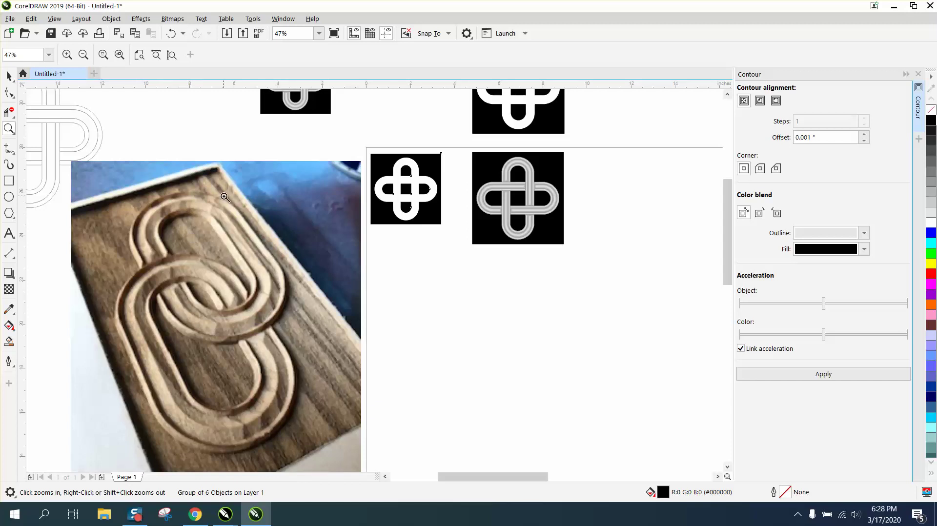
right_click(336, 295)
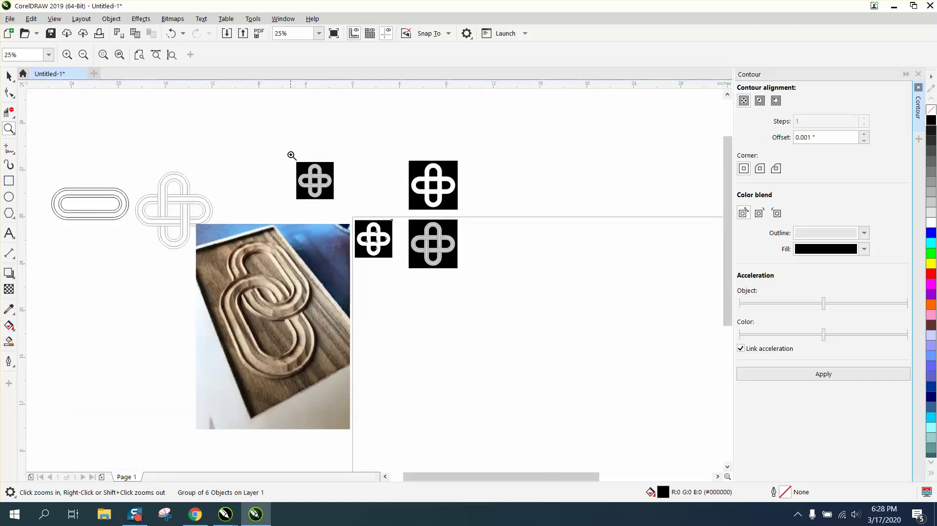
drag(291, 155, 535, 305)
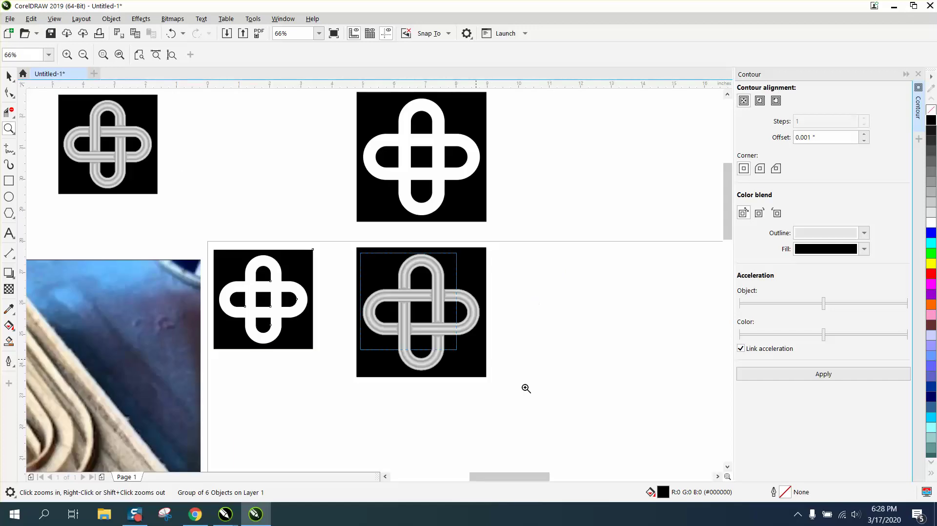
drag(525, 388, 557, 400)
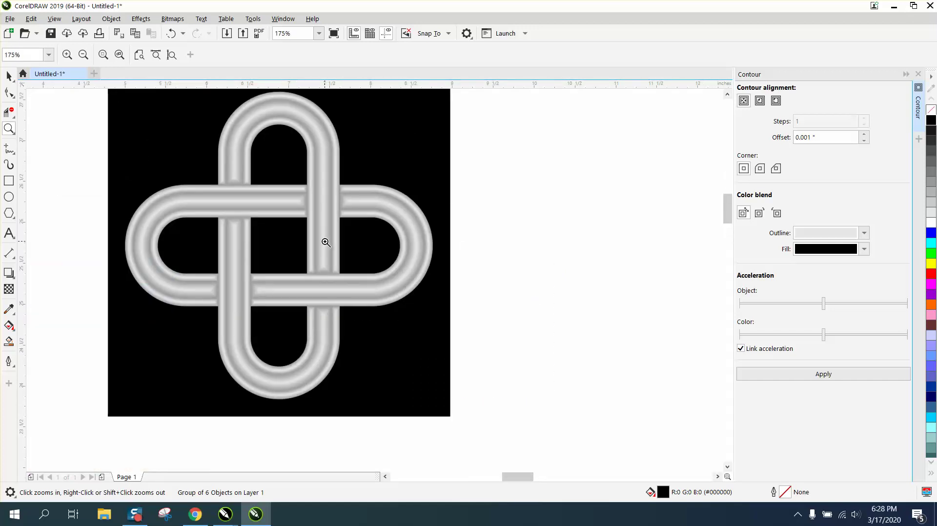
scroll(325, 243, down, 4)
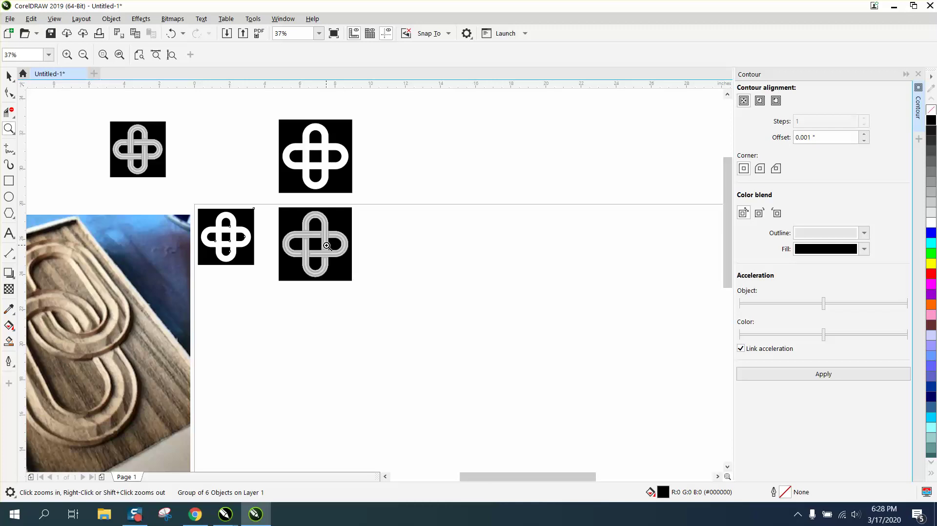
scroll(327, 247, down, 2)
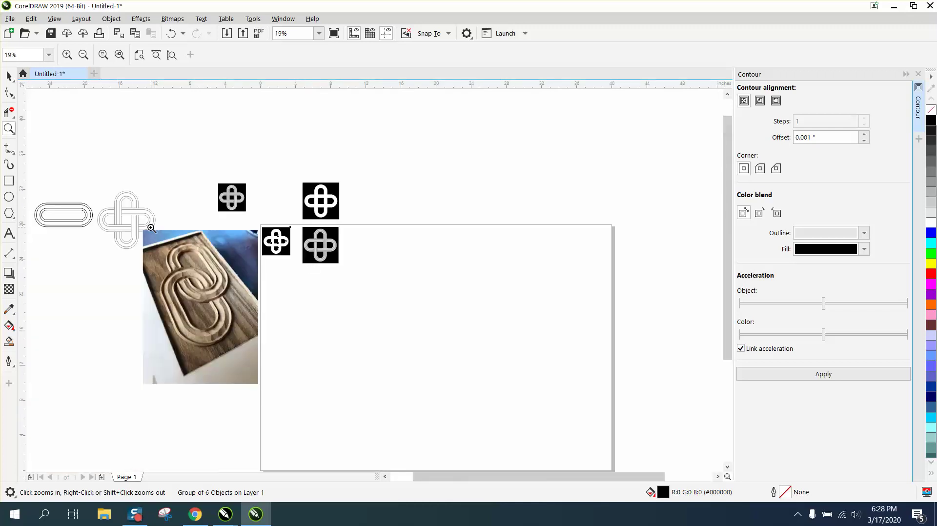
drag(151, 228, 389, 370)
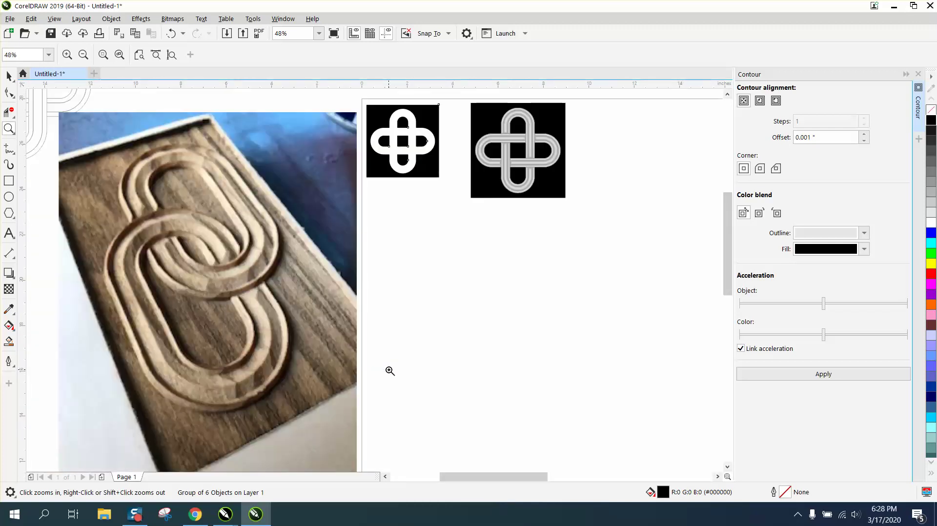